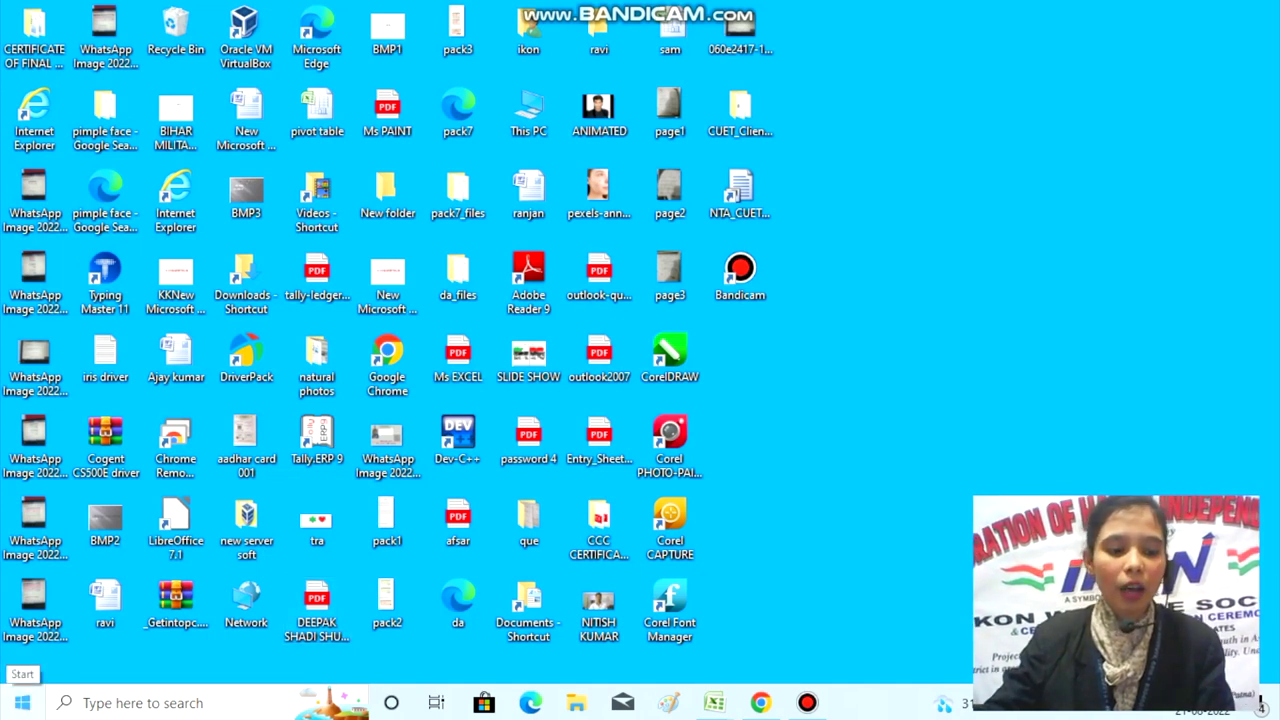
Step: Open Microsoft Office Word 2007 and shrink its window from full screen
{"action": "left_click", "coordinate": [22, 703]}
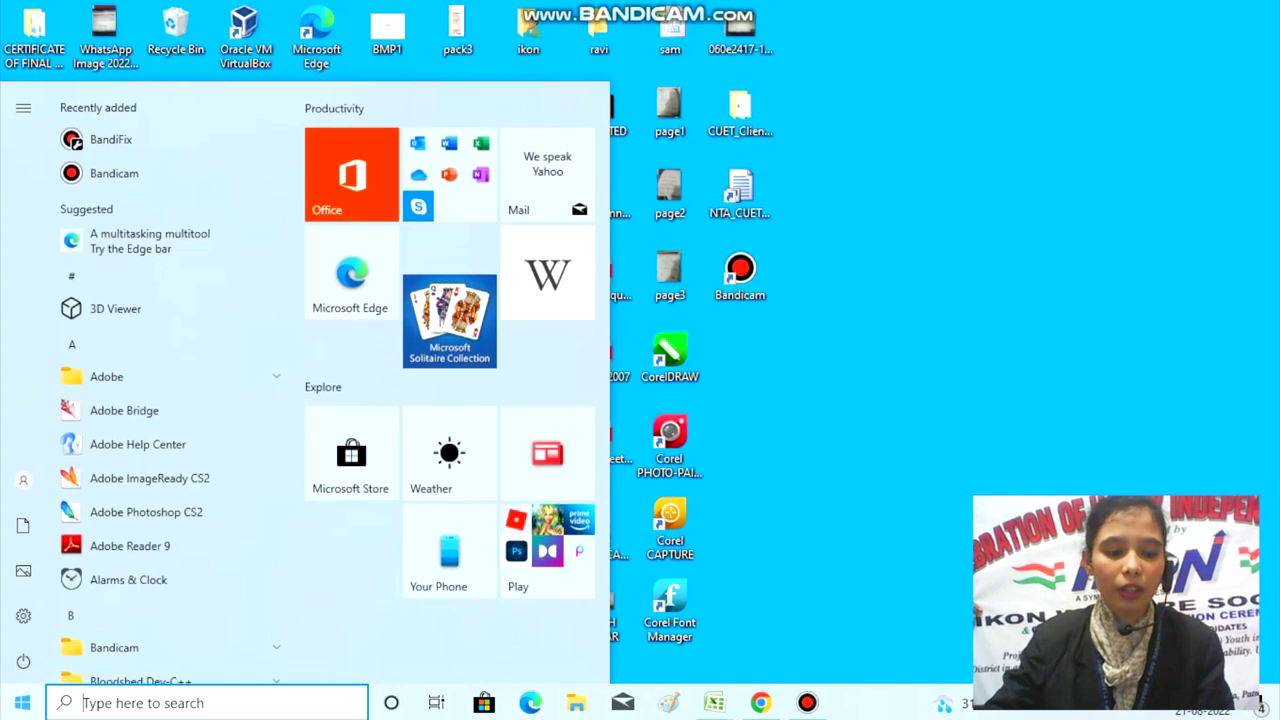
{"action": "type", "text": "WI"}
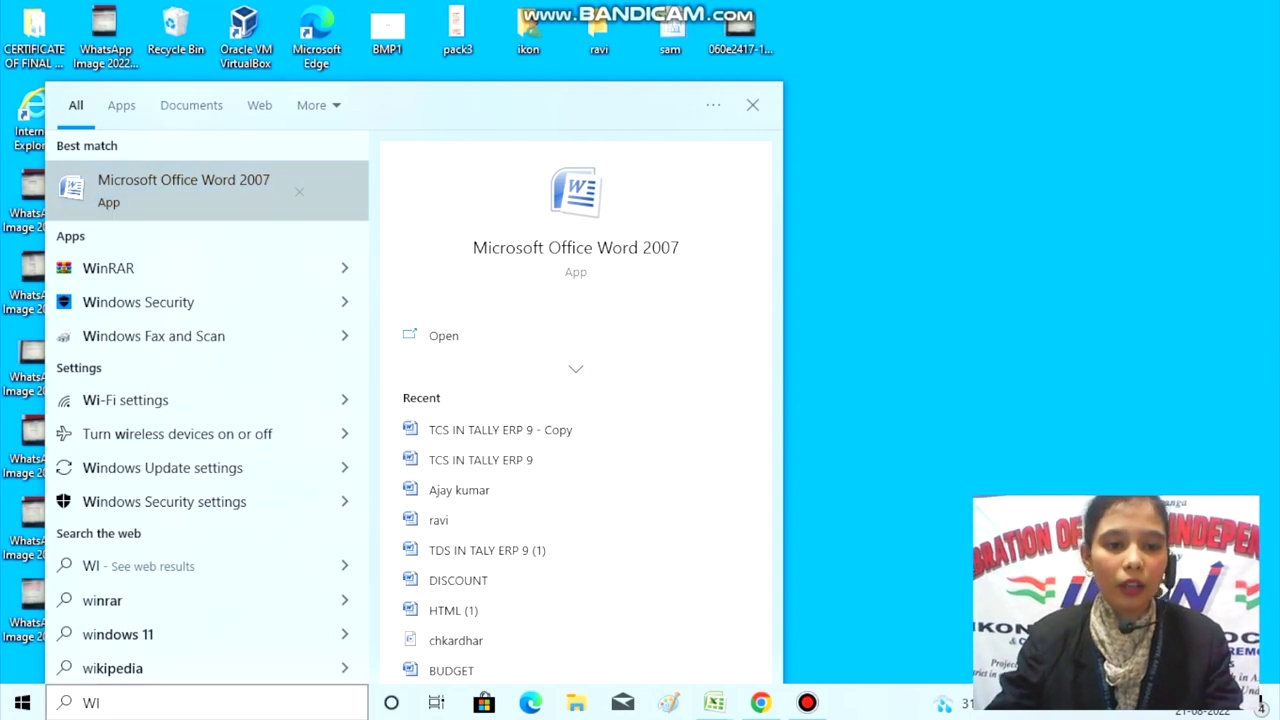
{"action": "key", "text": "Return"}
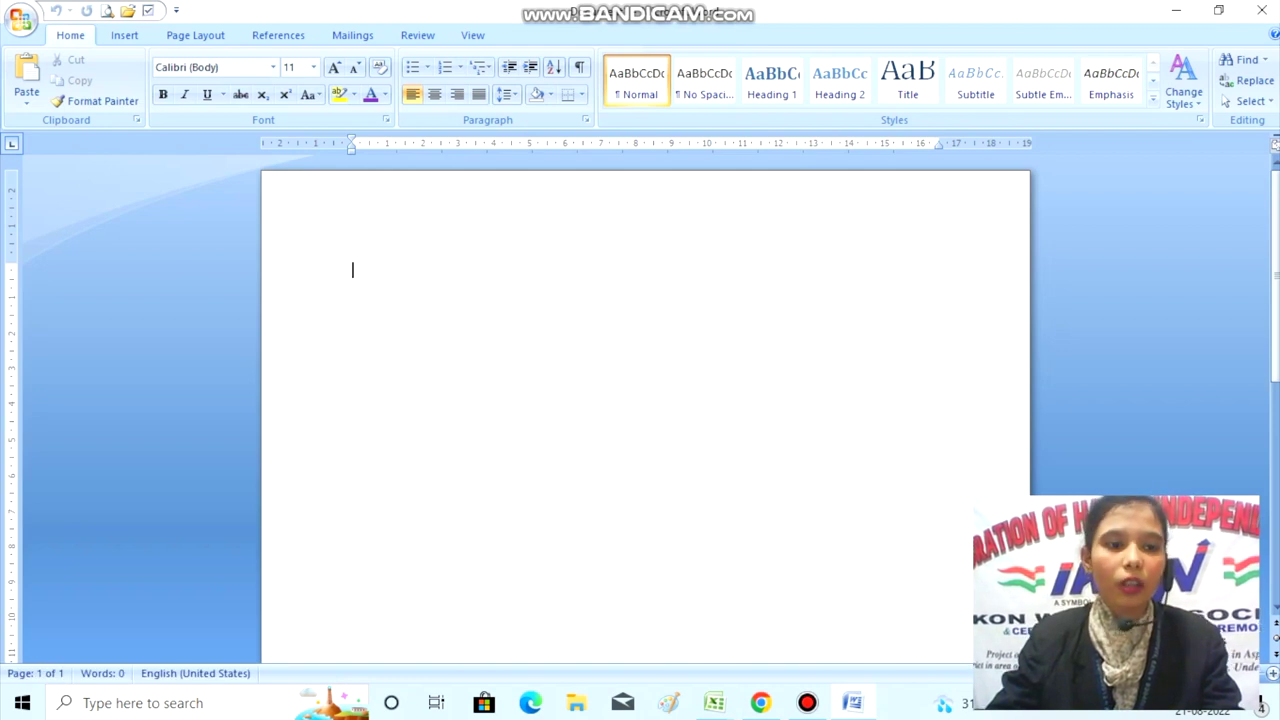
{"action": "left_click", "coordinate": [27, 97]}
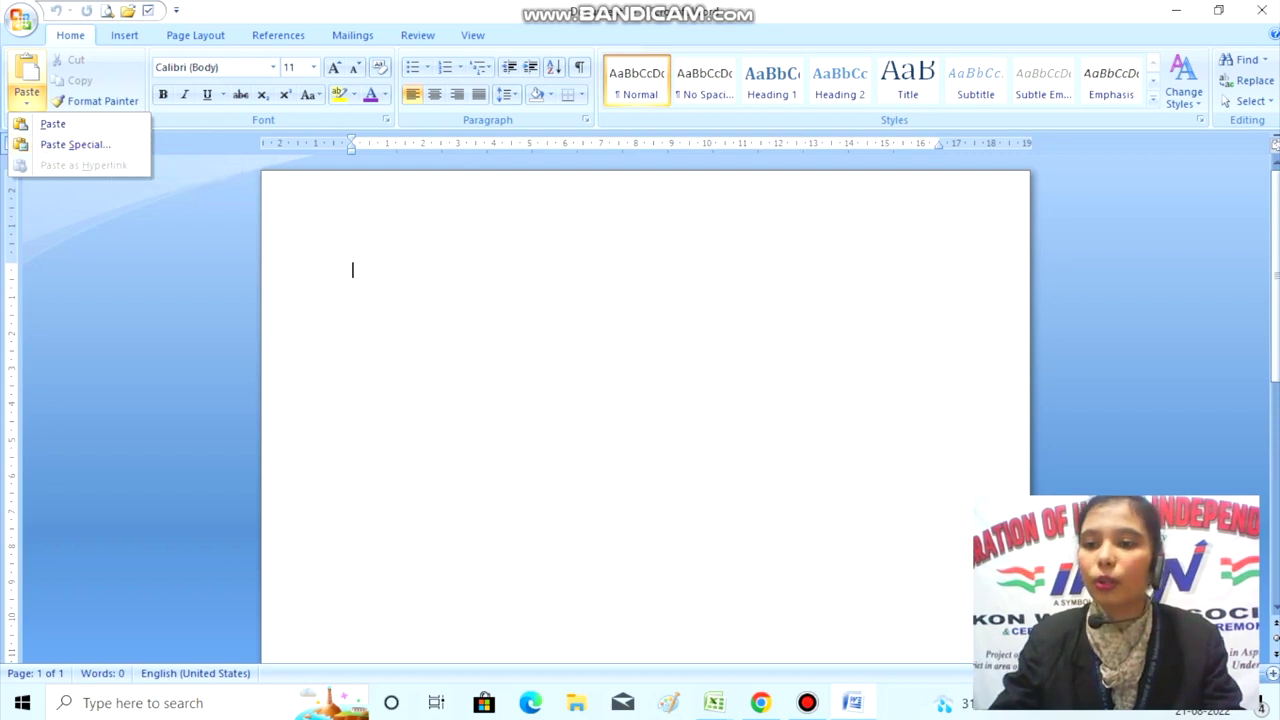
{"action": "left_click", "coordinate": [1218, 10]}
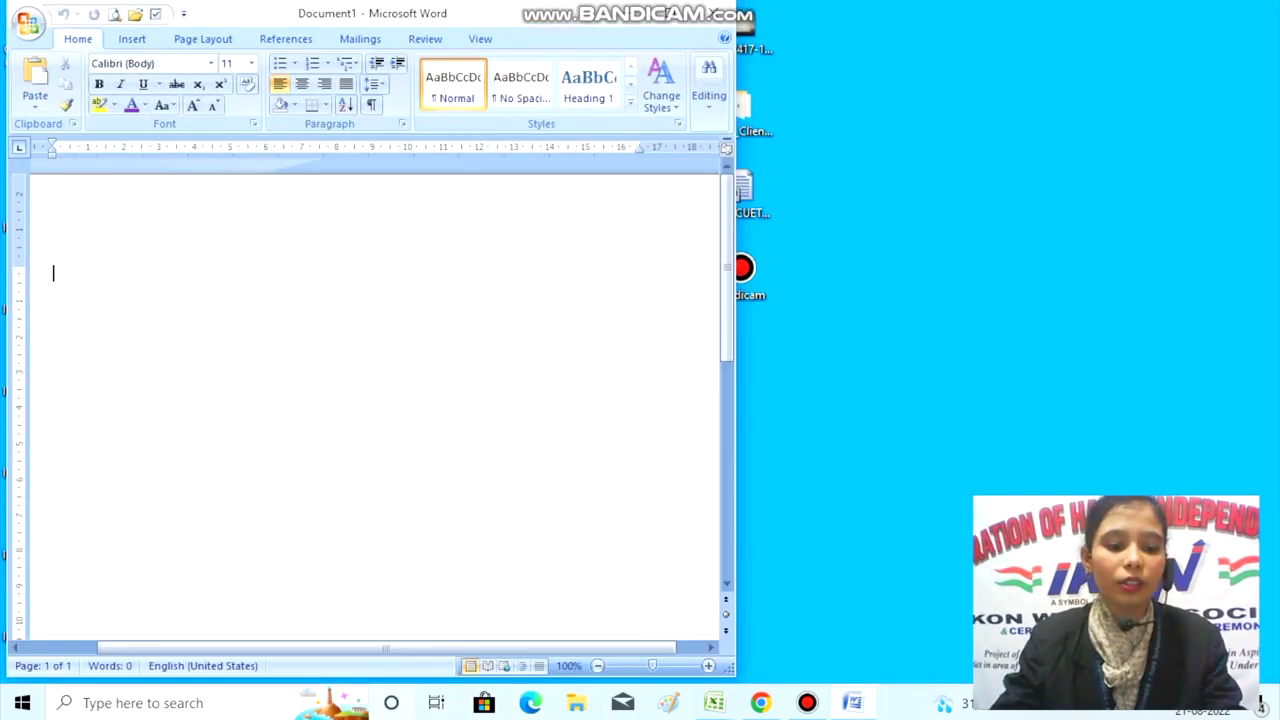
Step: Search for and open Microsoft Office Excel 2007 alongside the Word document
{"action": "left_click", "coordinate": [300, 703]}
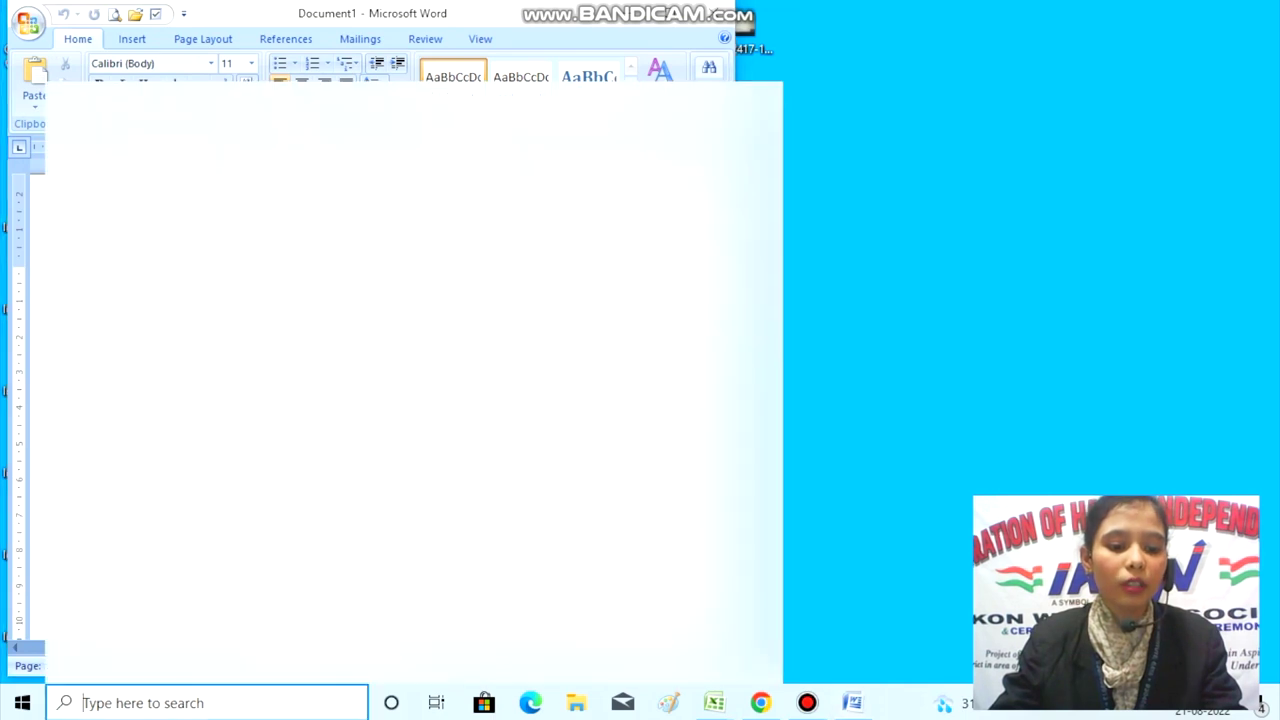
{"action": "type", "text": "EX"}
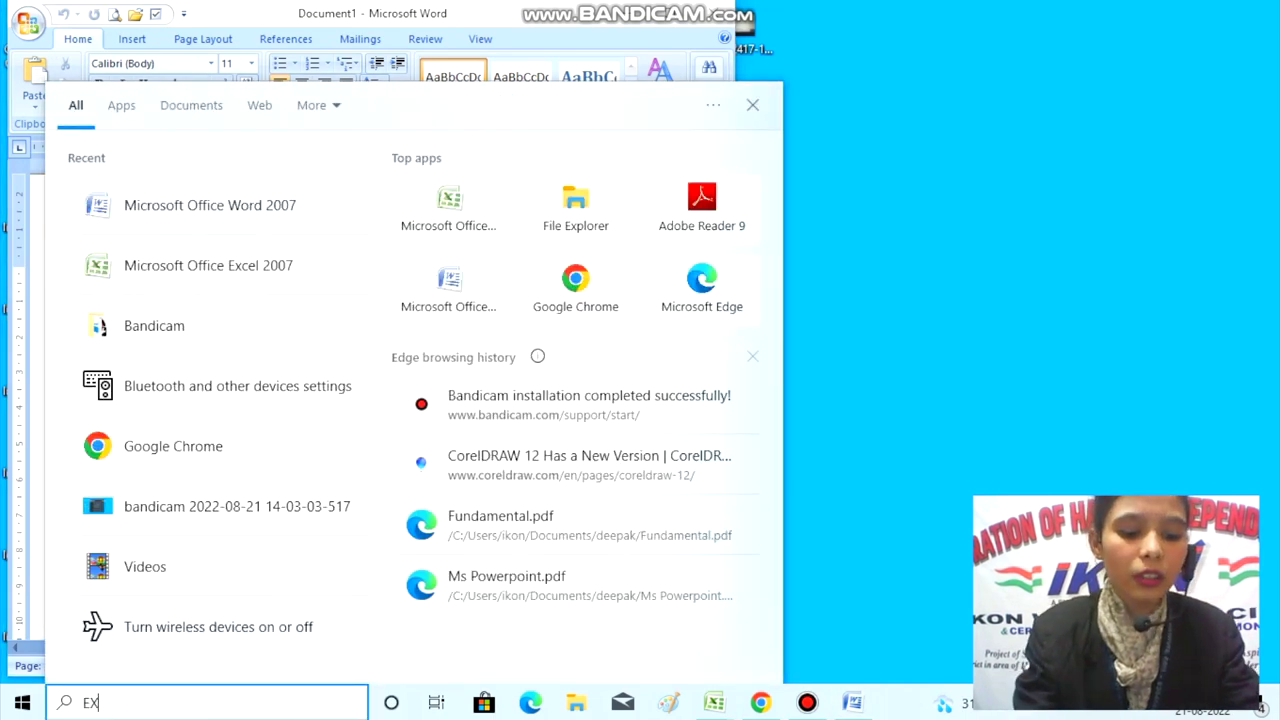
{"action": "type", "text": "CE"}
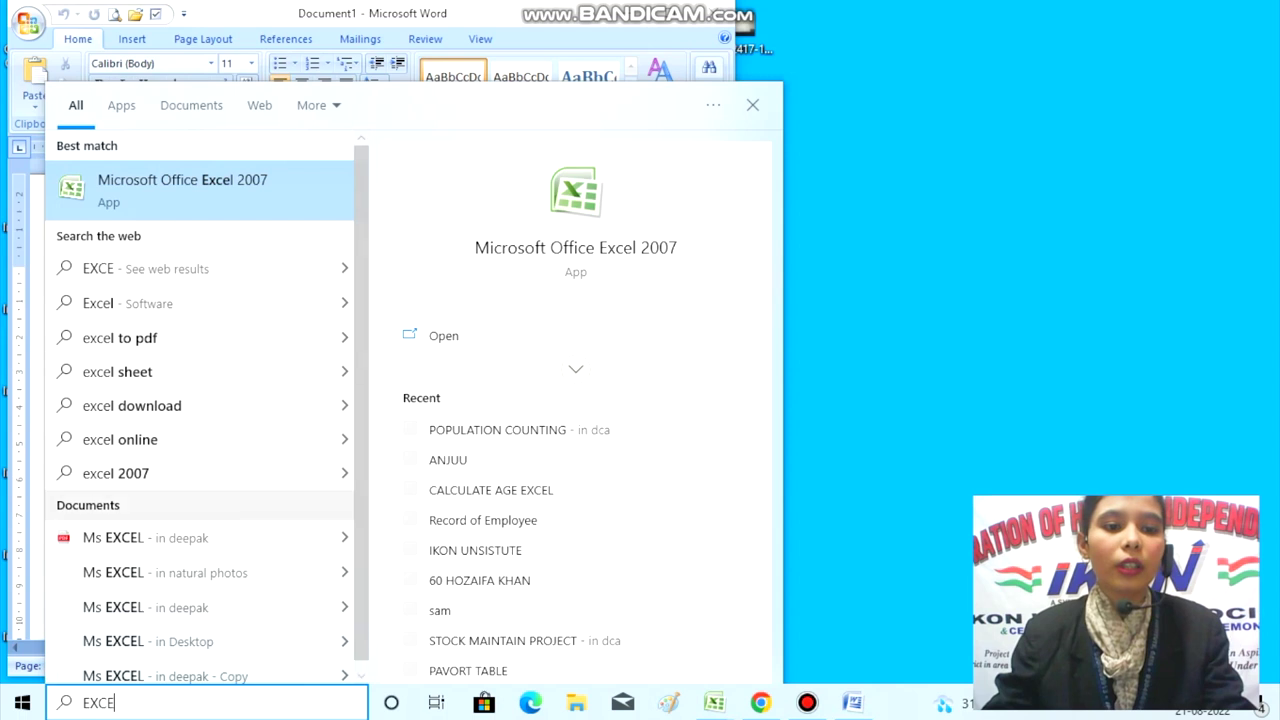
{"action": "key", "text": "Return"}
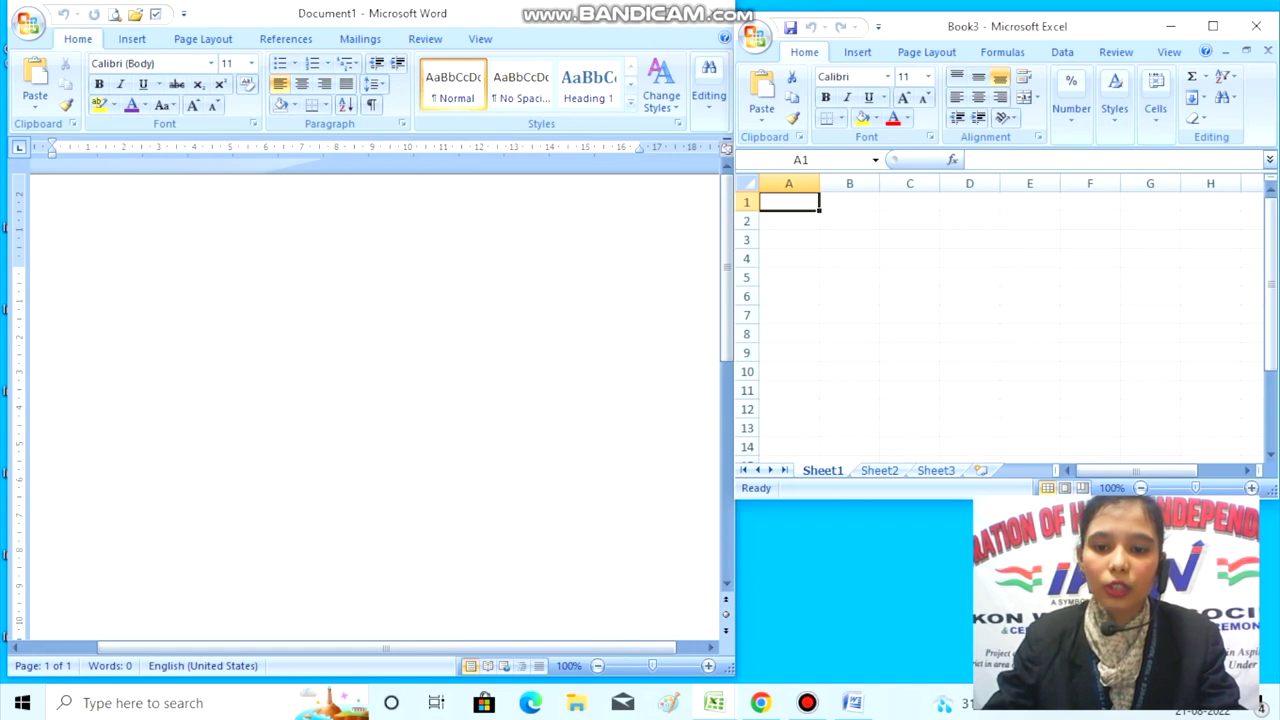
Step: Copy the blank range A1:D6 and paste it into the Word document as a link in HTML Format
{"action": "left_click_drag", "start_coordinate": [819, 209], "coordinate": [1010, 314]}
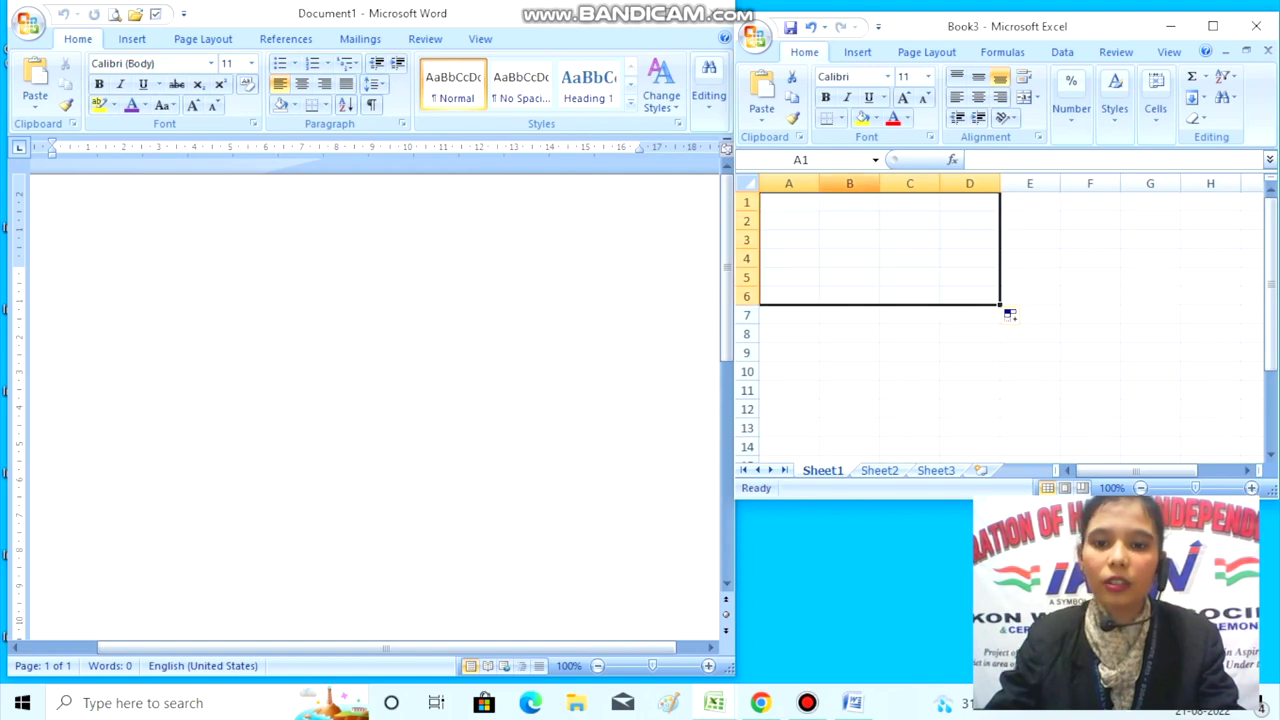
{"action": "key", "text": "ctrl+c"}
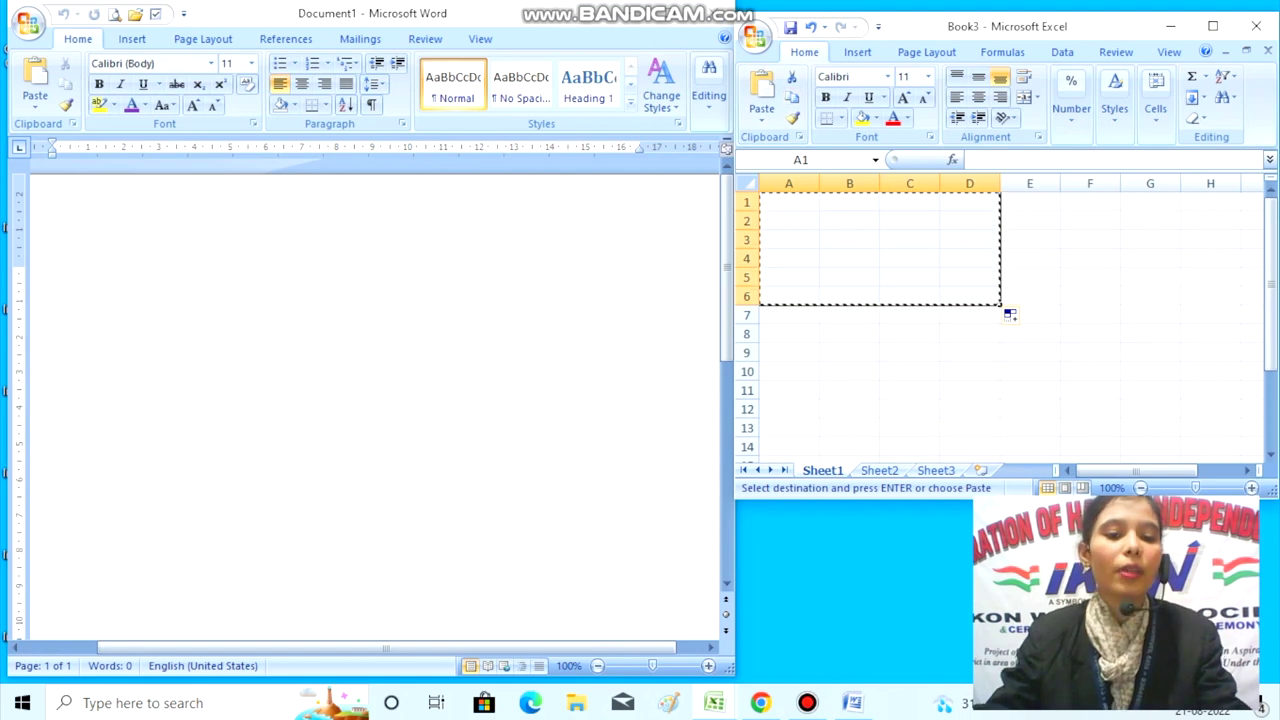
{"action": "key", "text": "alt+Tab"}
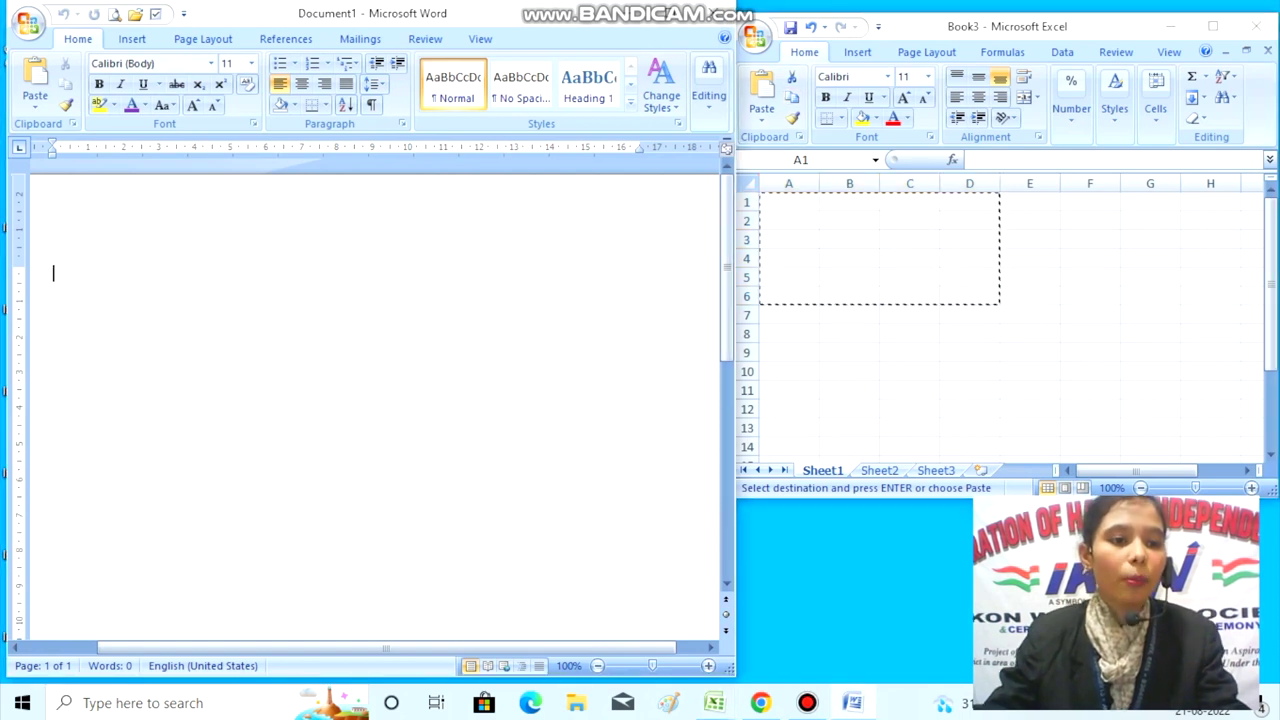
{"action": "left_click", "coordinate": [35, 98]}
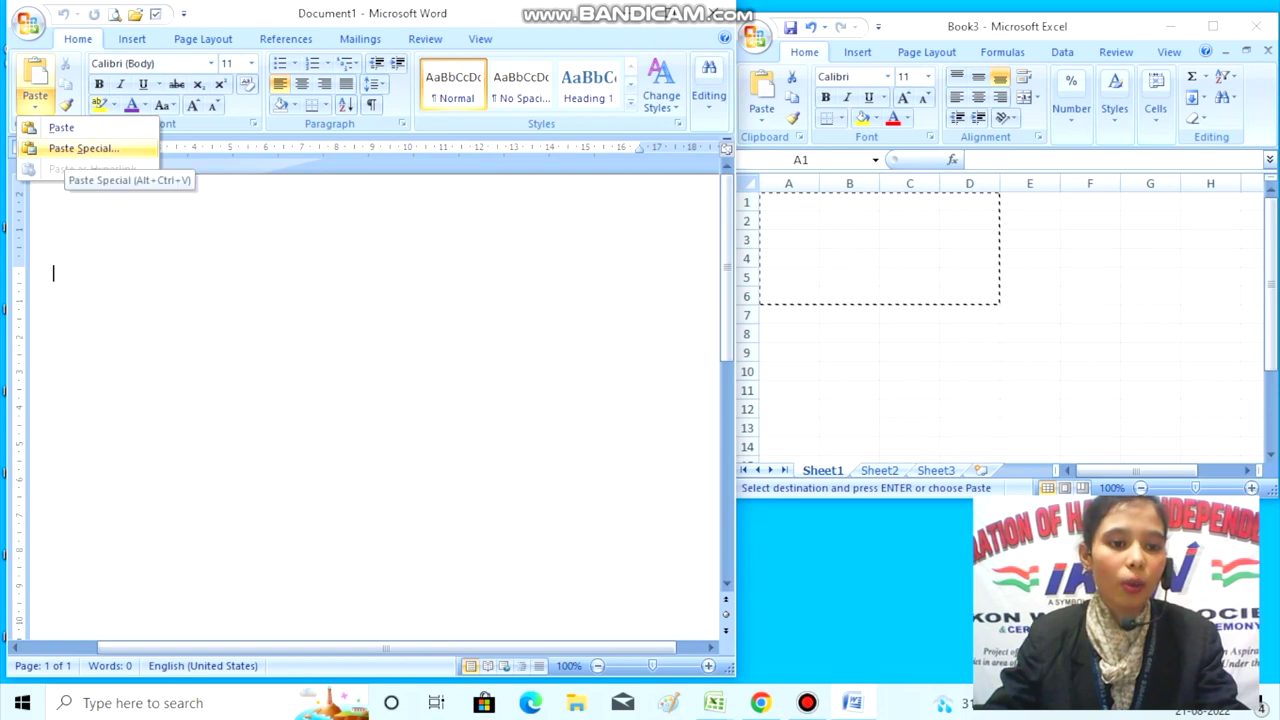
{"action": "left_click", "coordinate": [83, 148]}
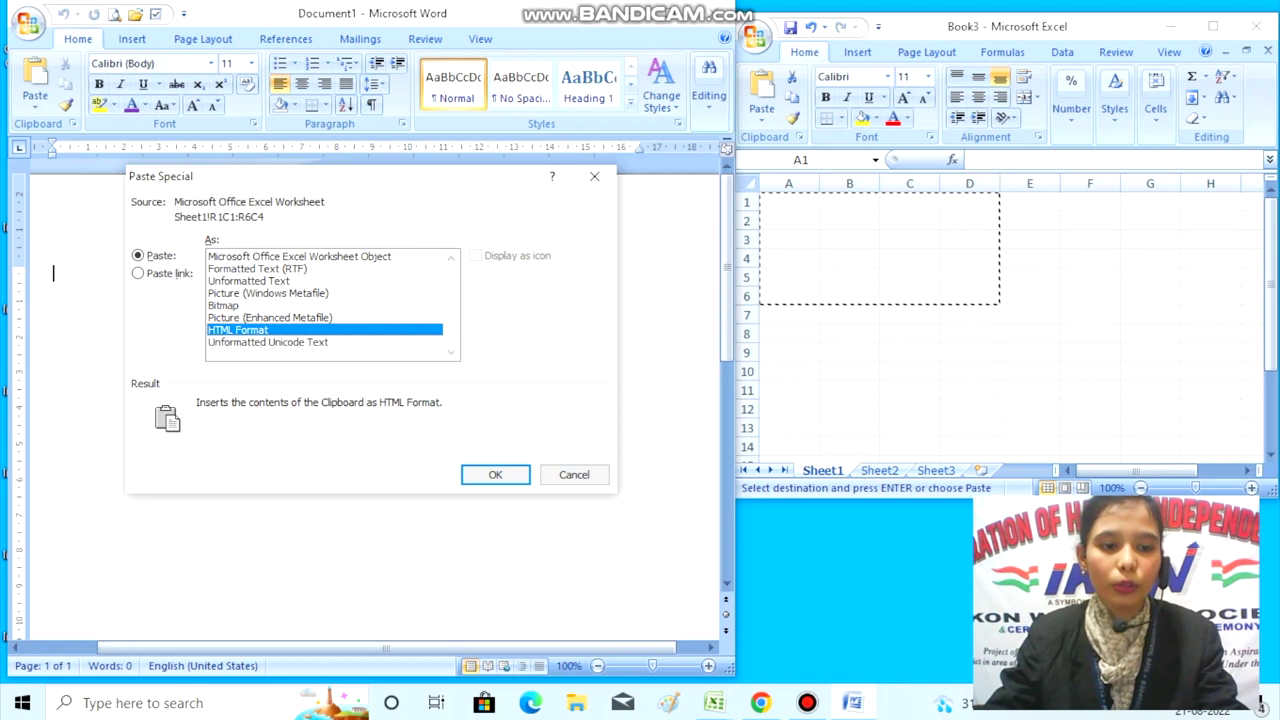
{"action": "key", "text": "alt+l"}
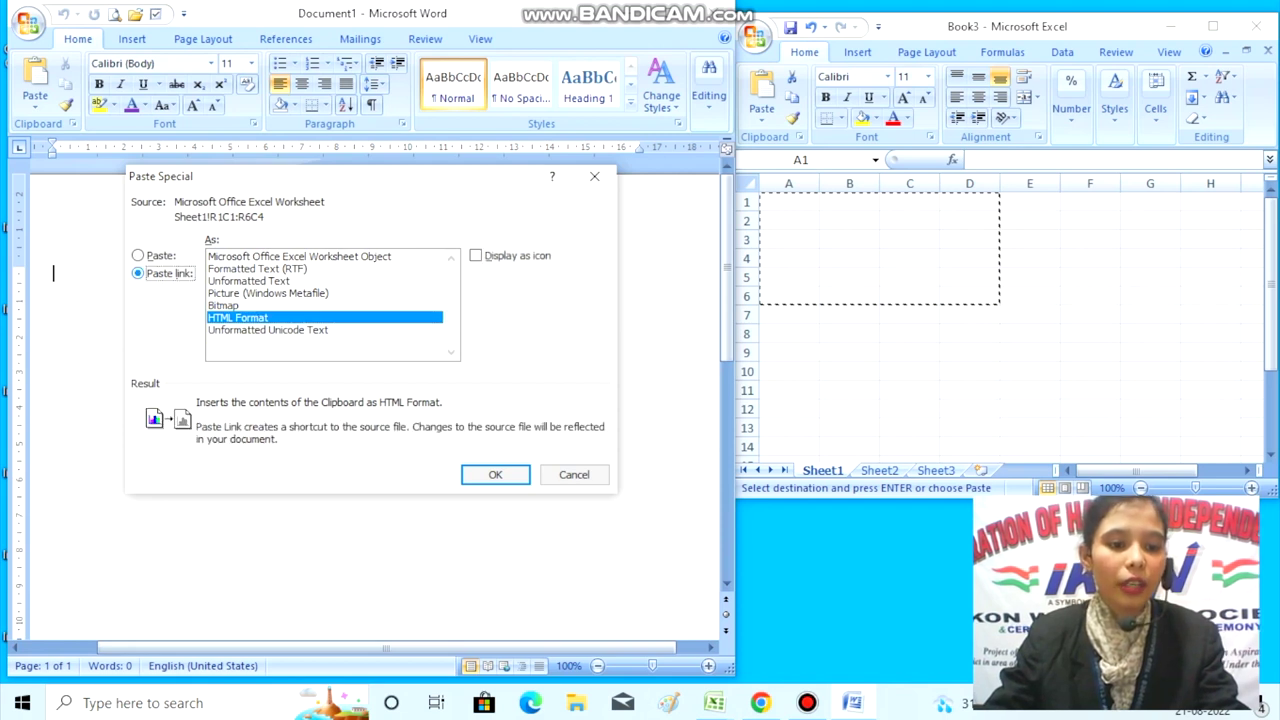
{"action": "key", "text": "Return"}
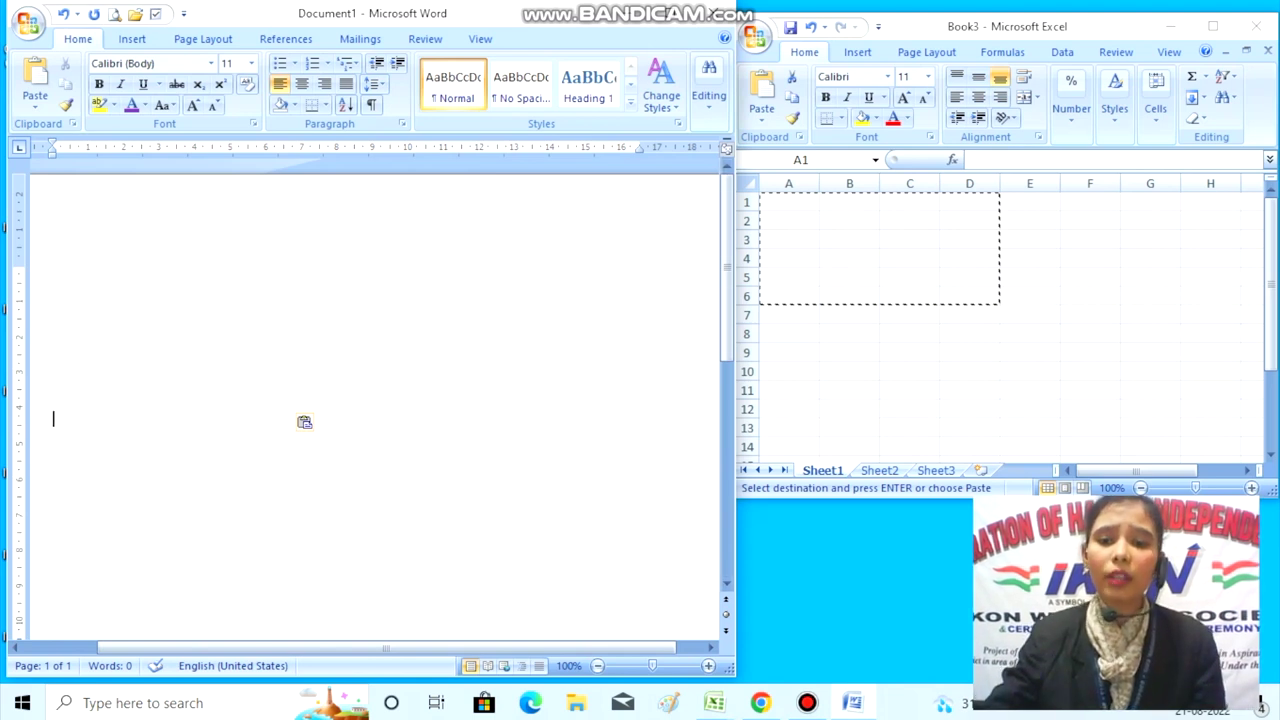
Step: In the Excel sheet, enter the headings NAME, ROLL, CLASS and MARKS in cells A1 to D1
{"action": "key", "text": "alt+Tab"}
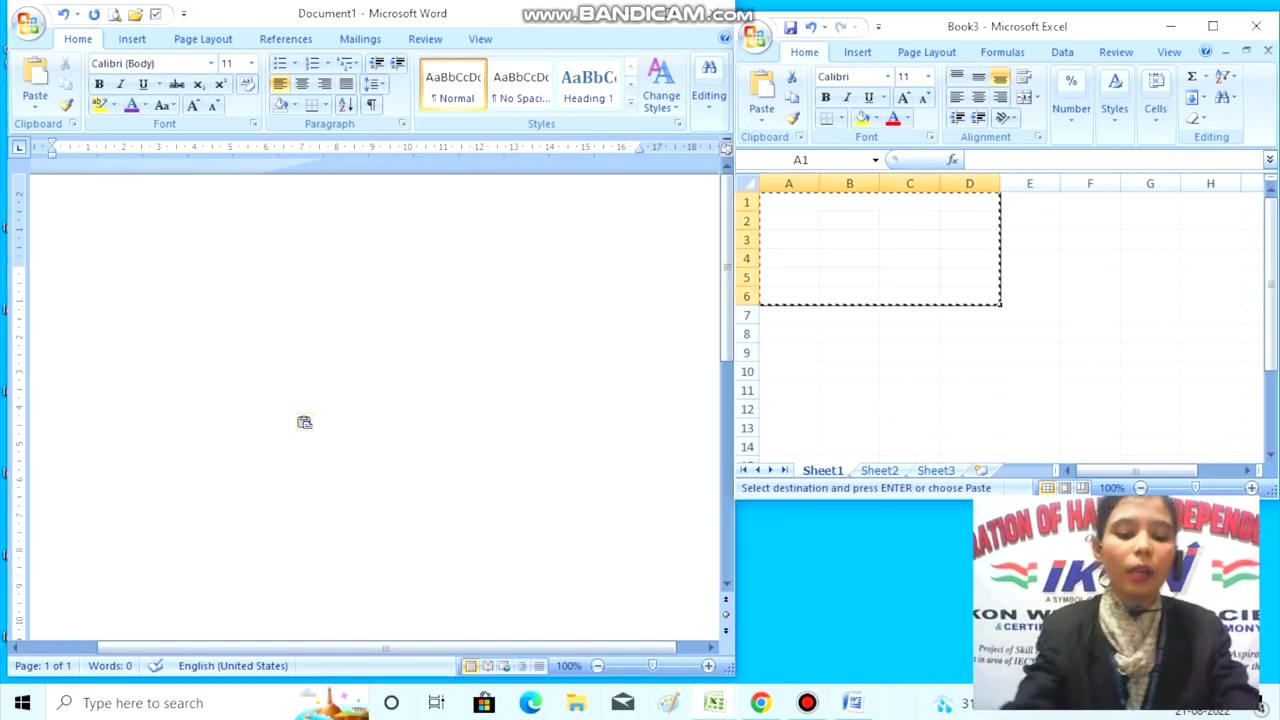
{"action": "type", "text": "NAME"}
{"action": "key", "text": "Tab"}
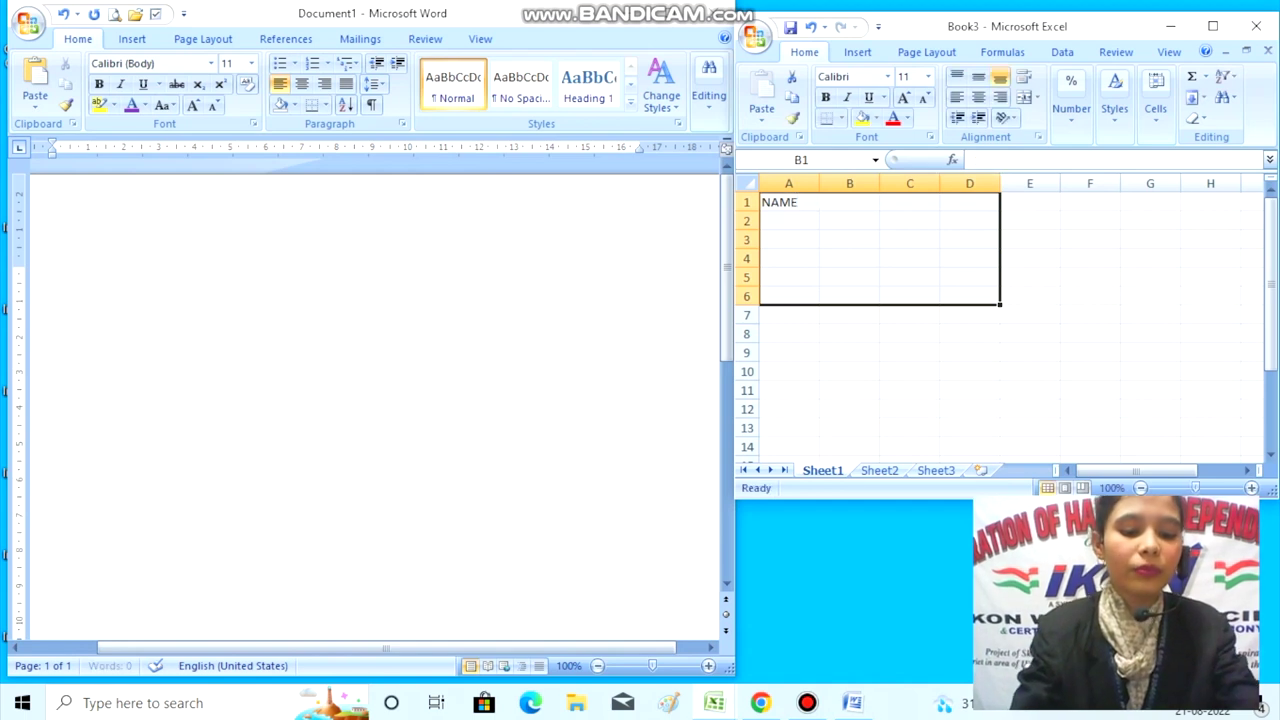
{"action": "type", "text": "ROLL"}
{"action": "key", "text": "Tab"}
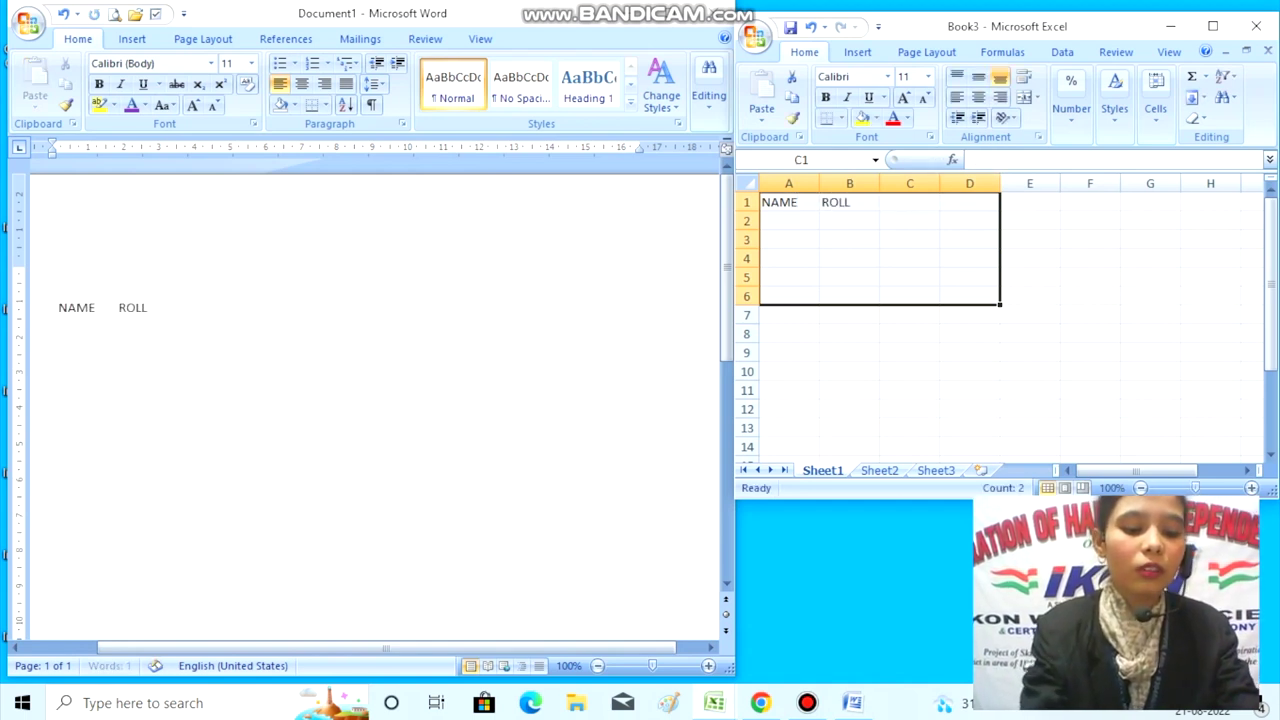
{"action": "type", "text": "CLASS"}
{"action": "key", "text": "Tab"}
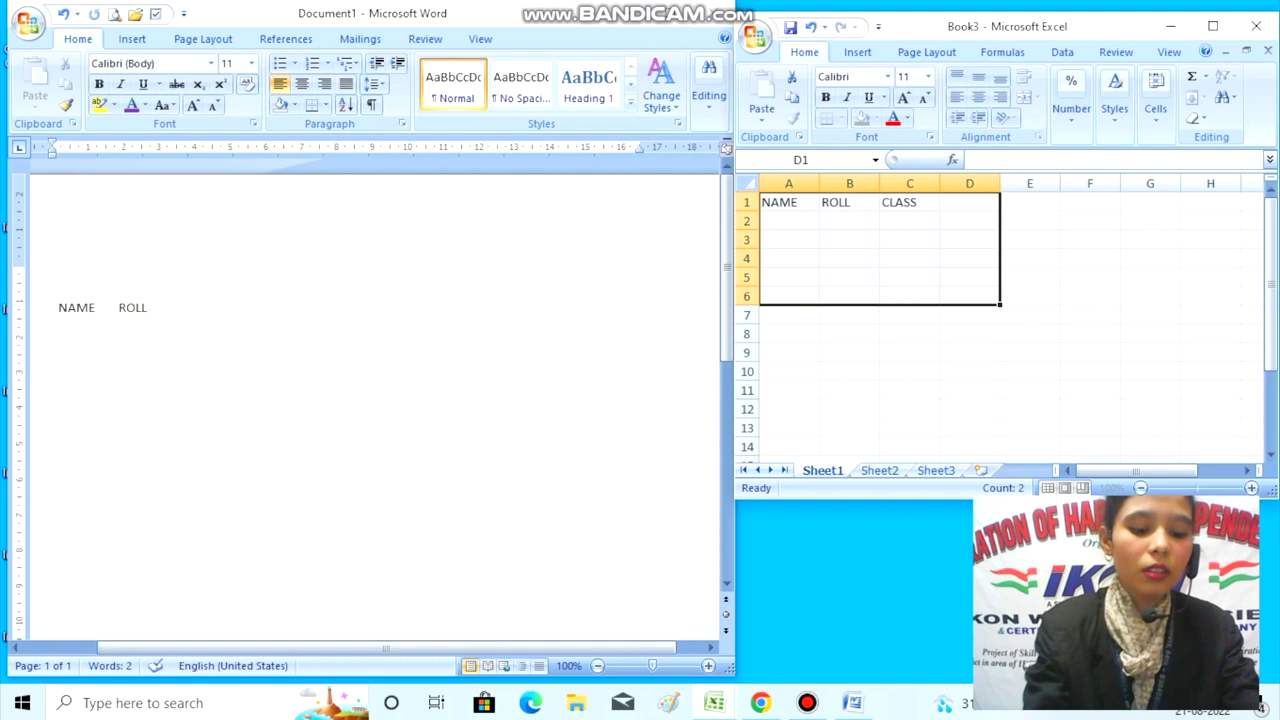
{"action": "type", "text": "MARKS"}
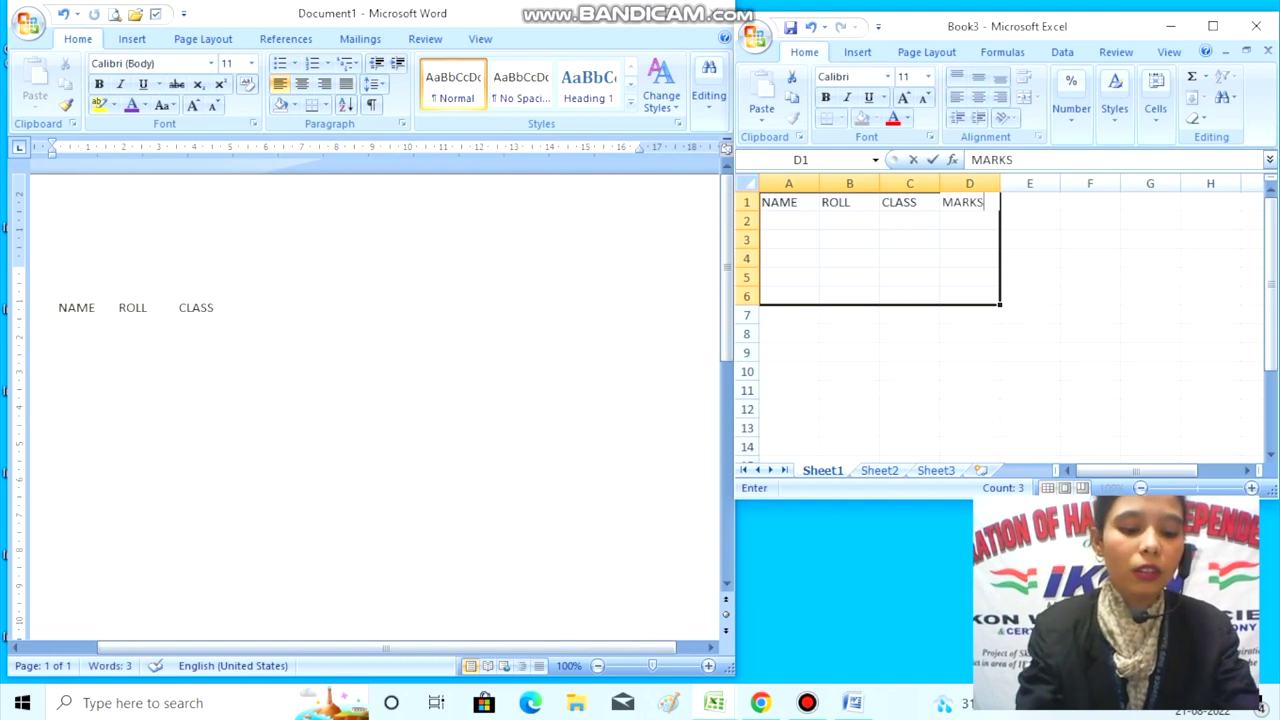
{"action": "key", "text": "Return"}
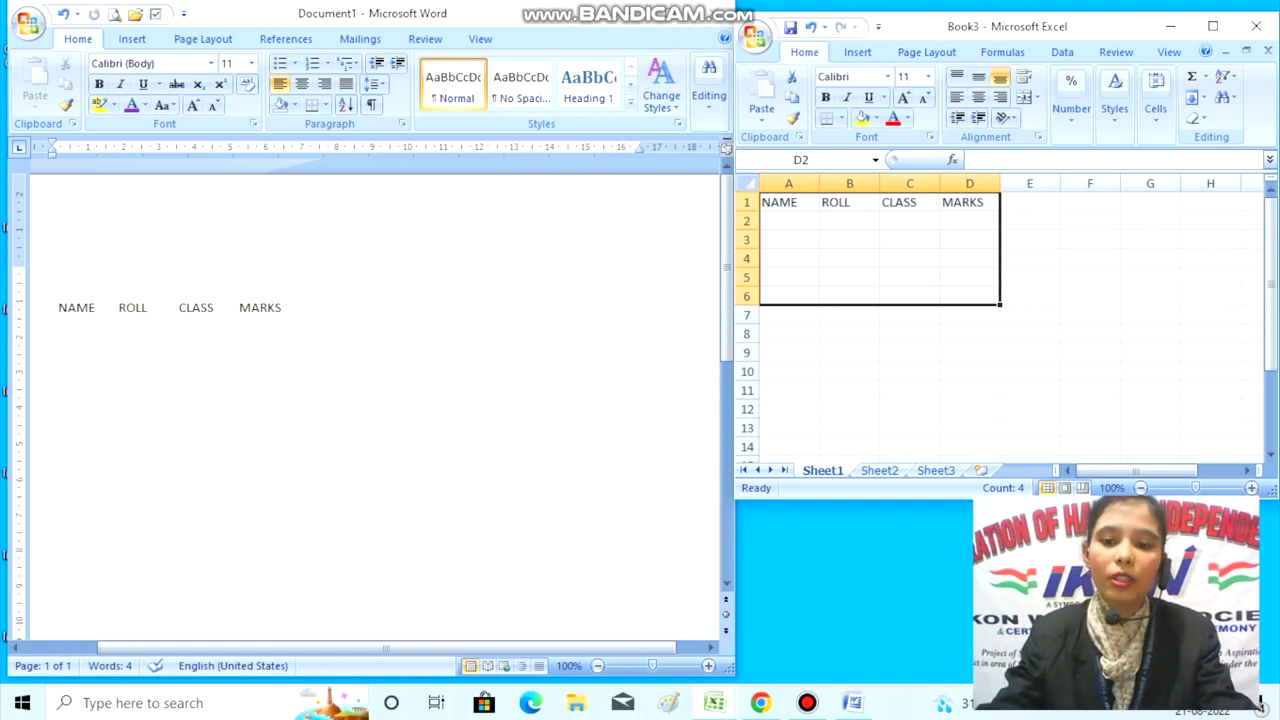
Step: Fill row 2 with the student's name, roll 1, class 3 and marks 69
{"action": "left_click", "coordinate": [788, 221]}
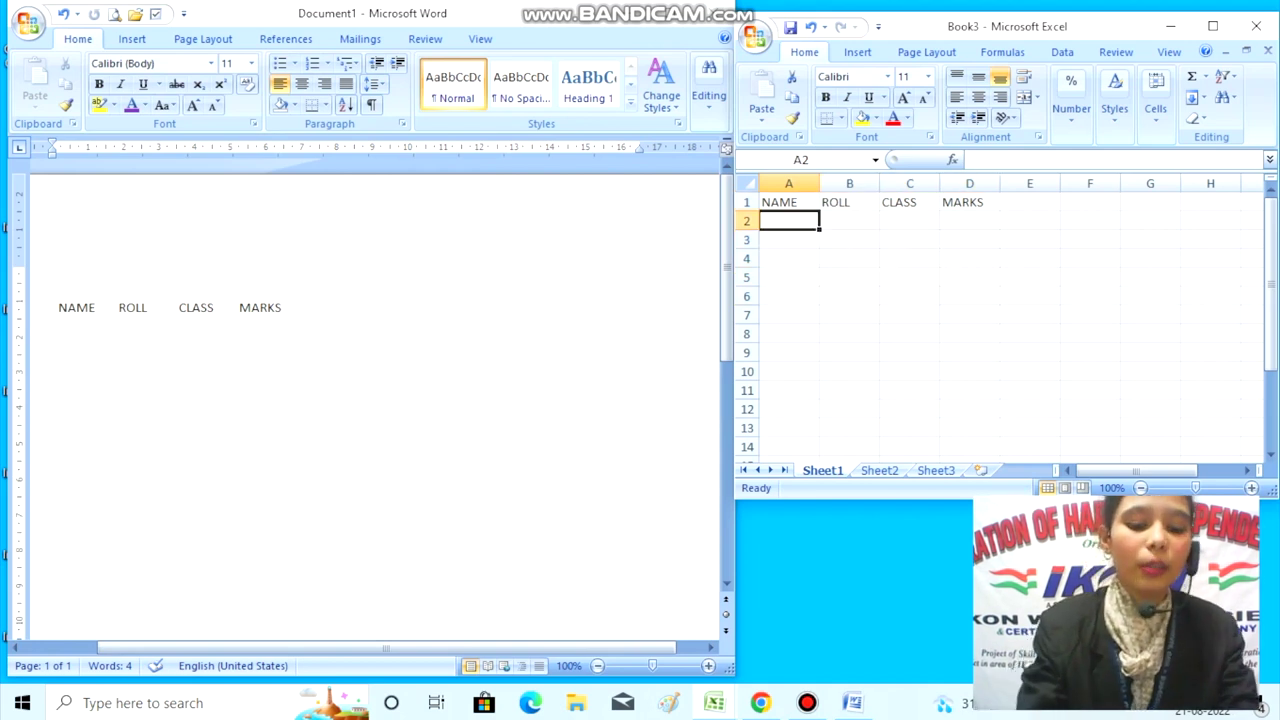
{"action": "type", "text": "MAHI"}
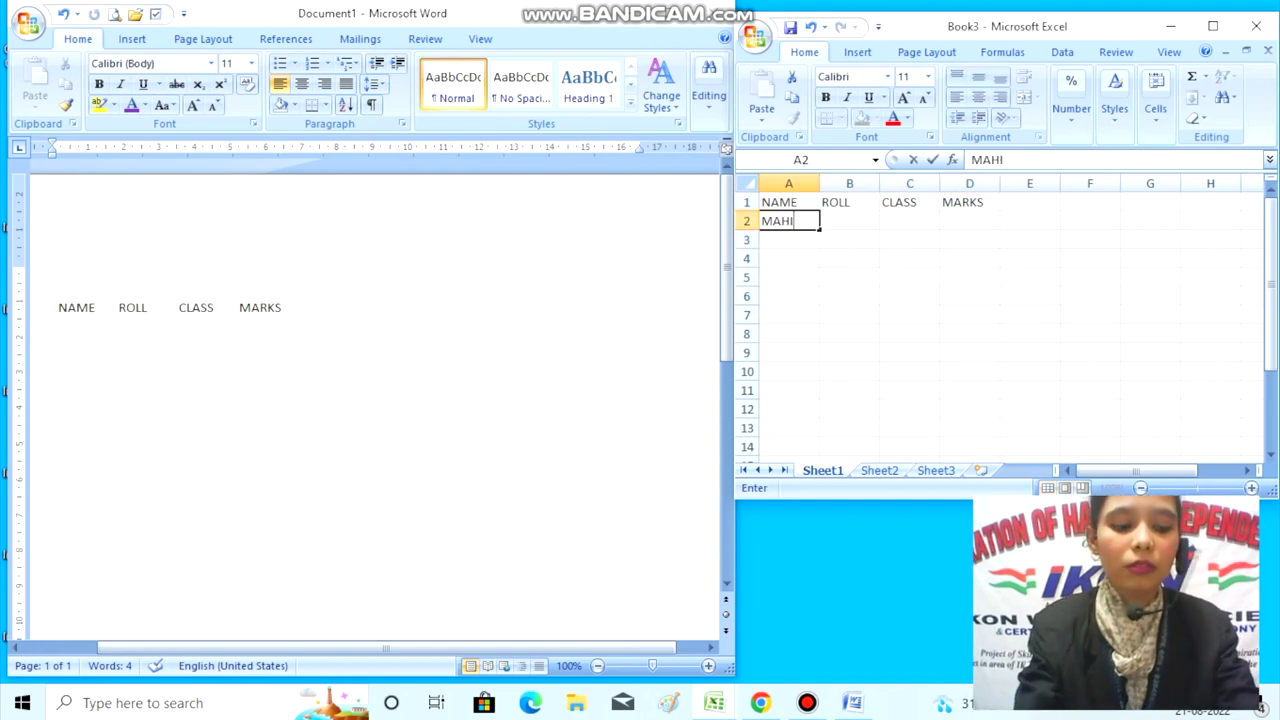
{"action": "key", "text": "Tab"}
{"action": "type", "text": "1"}
{"action": "key", "text": "Tab"}
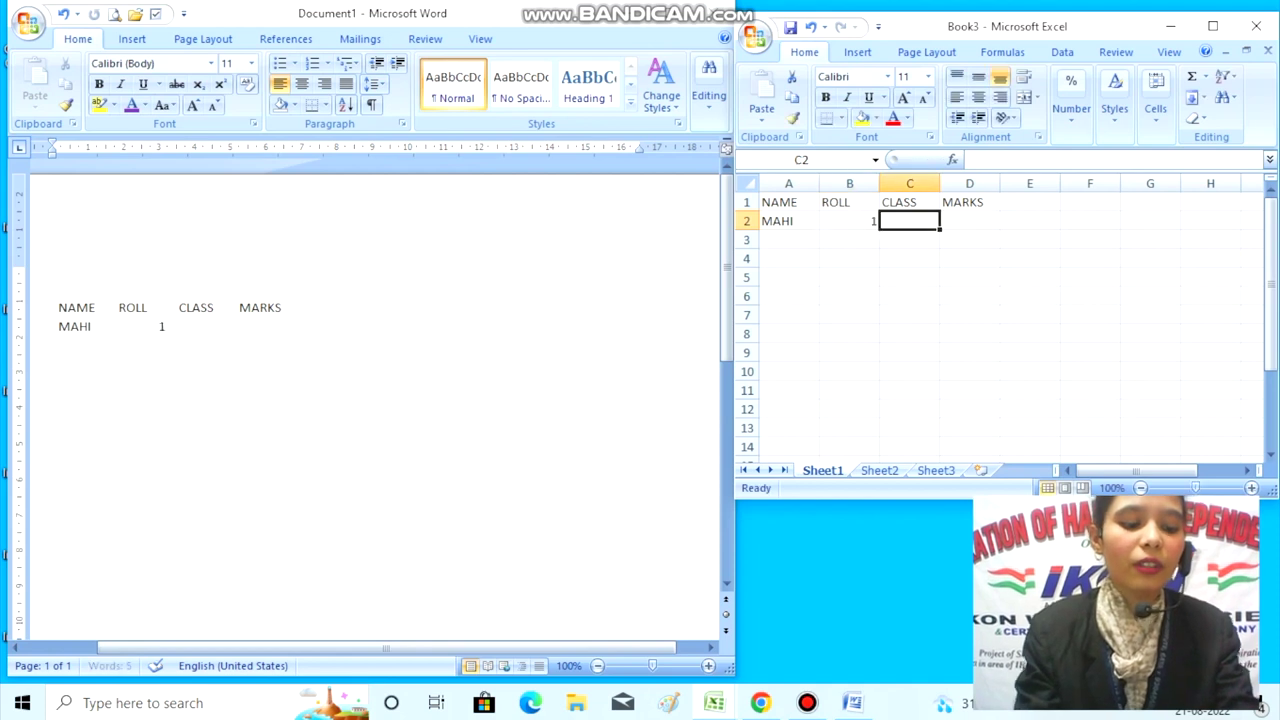
{"action": "type", "text": "3"}
{"action": "key", "text": "Tab"}
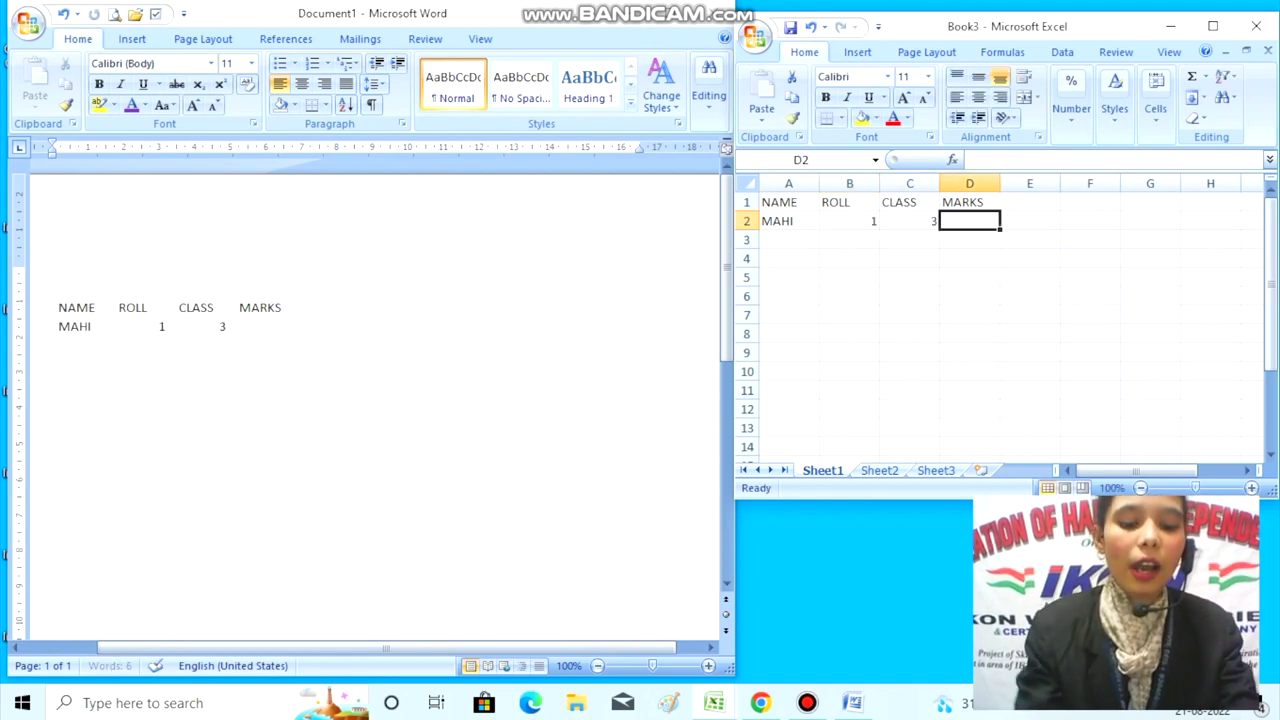
{"action": "type", "text": "69"}
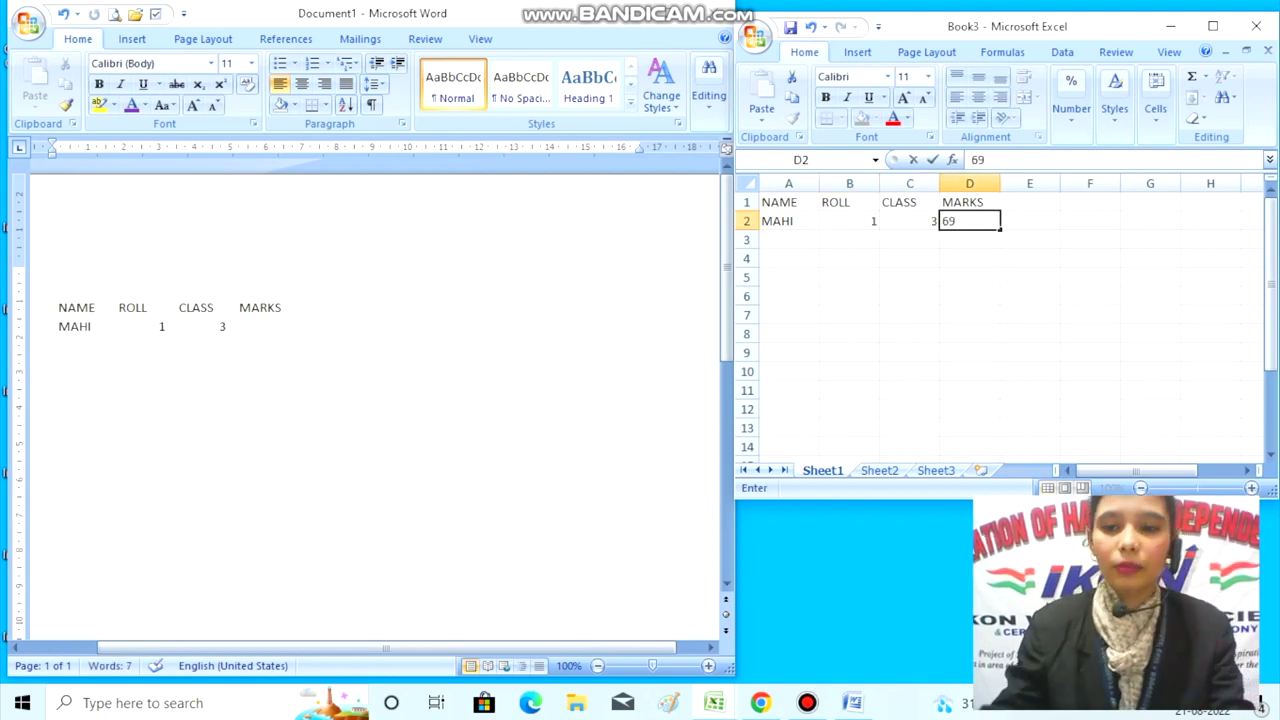
{"action": "key", "text": "Return"}
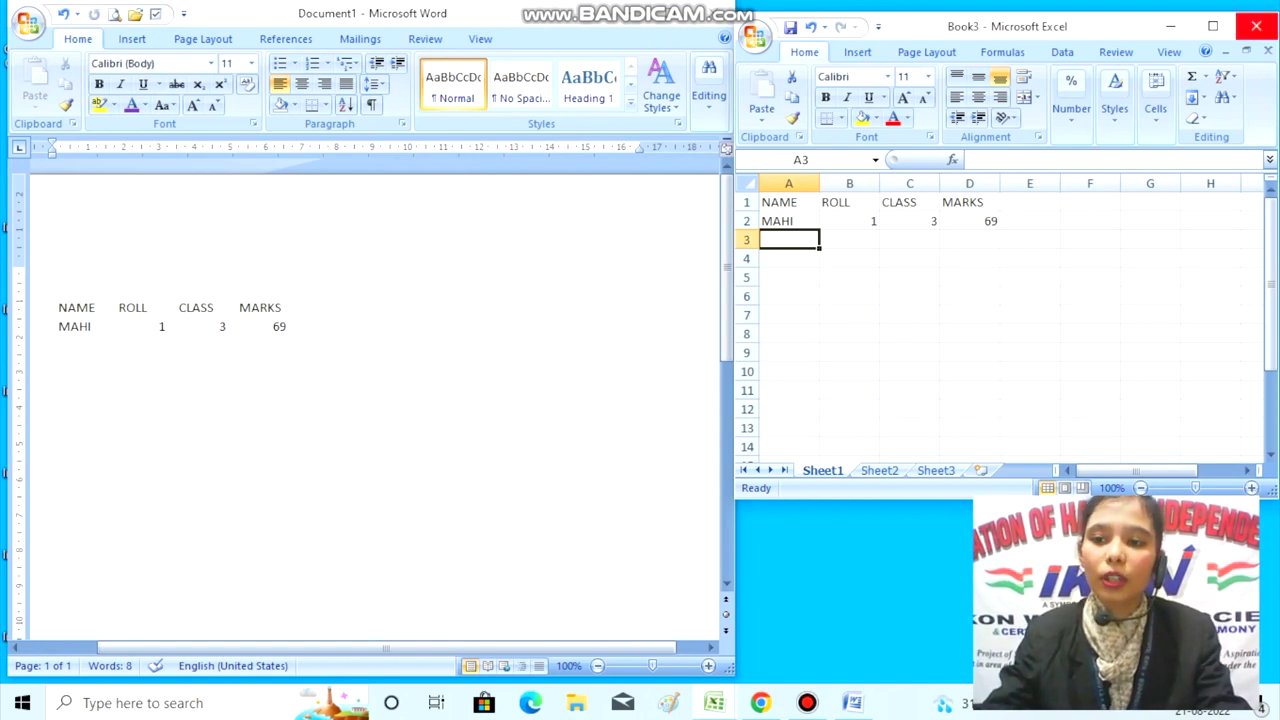
Step: Close the Excel workbook without saving the changes
{"action": "left_click", "coordinate": [1256, 26]}
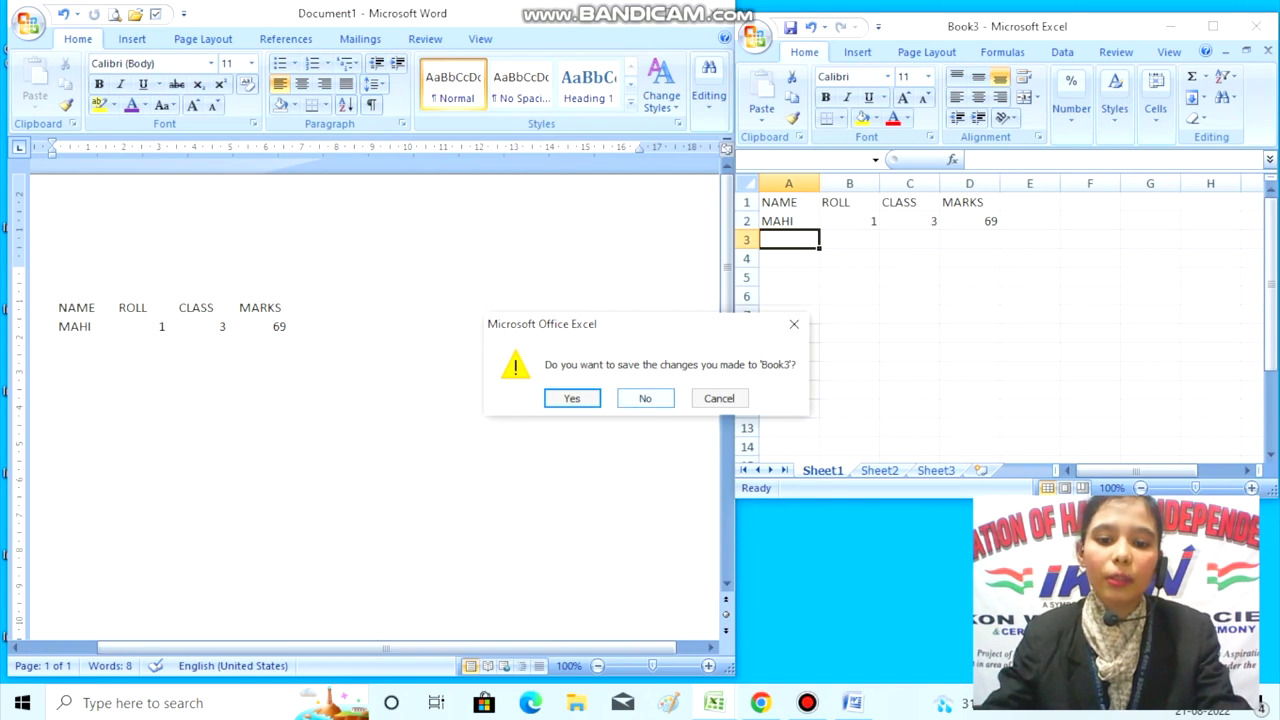
{"action": "left_click", "coordinate": [645, 398]}
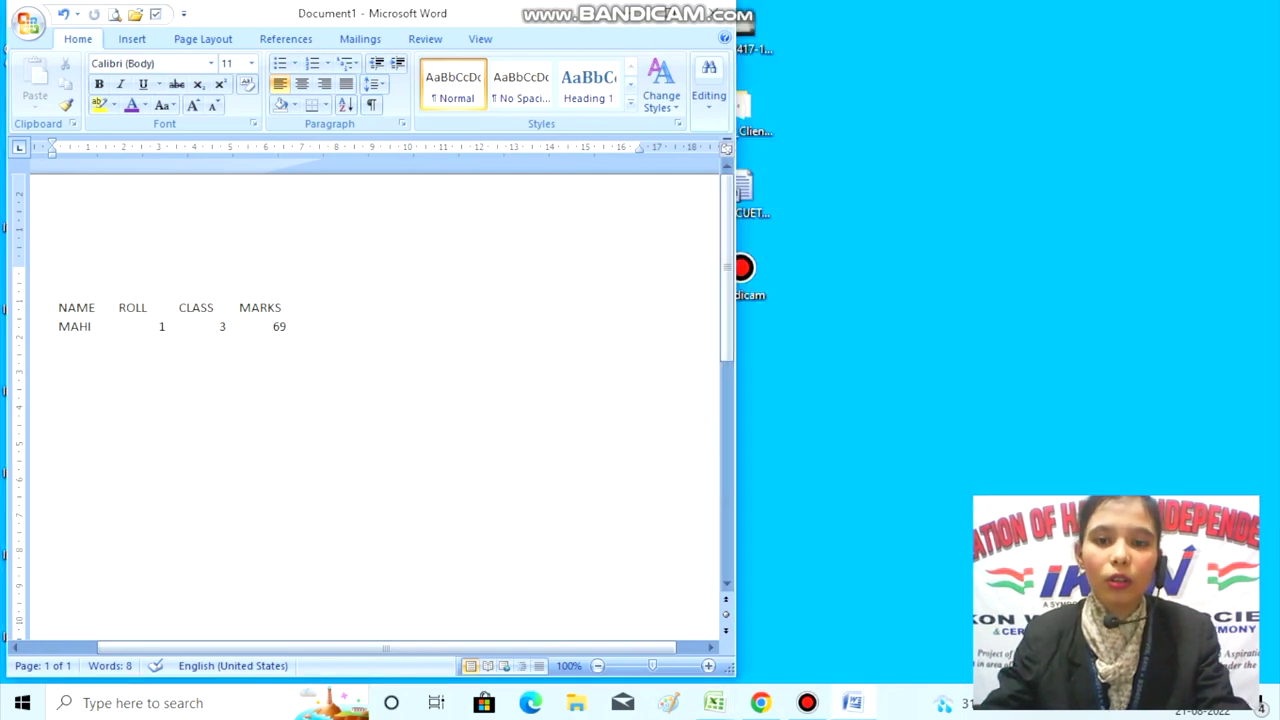
Step: Maximize the Word window and delete the entire content of the document
{"action": "left_click", "coordinate": [690, 12]}
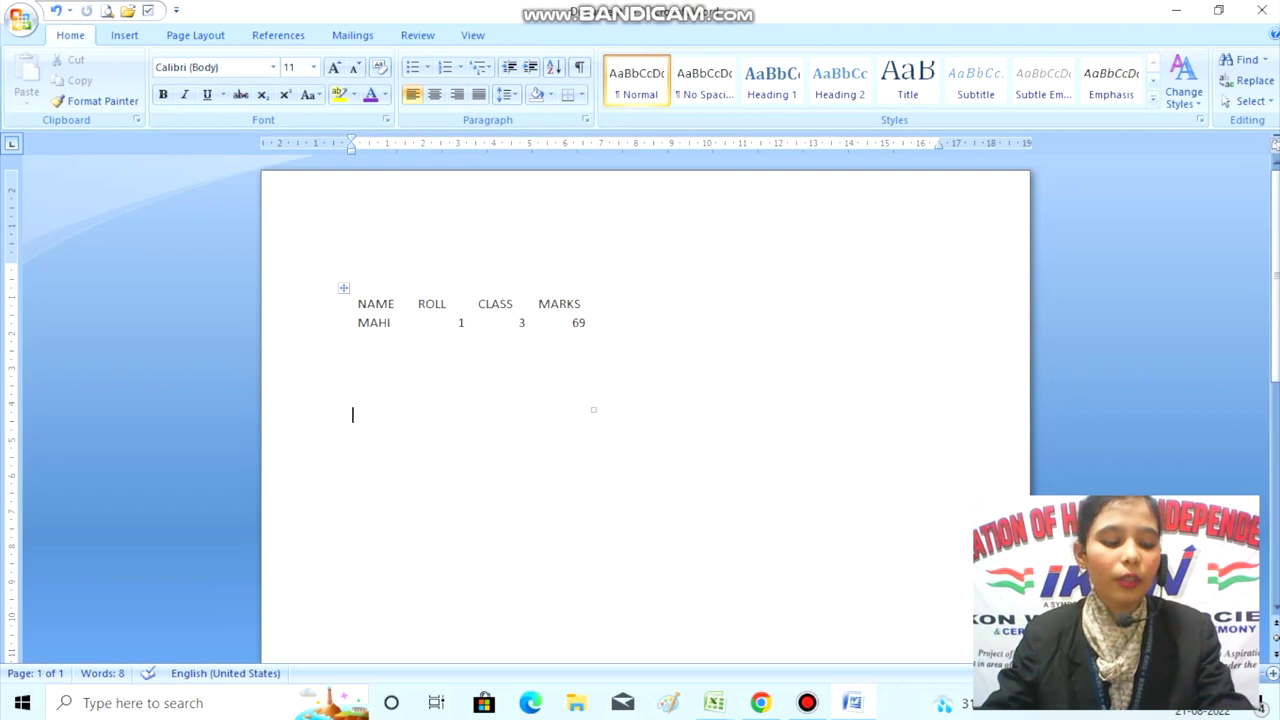
{"action": "key", "text": "ctrl+a"}
{"action": "key", "text": "BackSpace"}
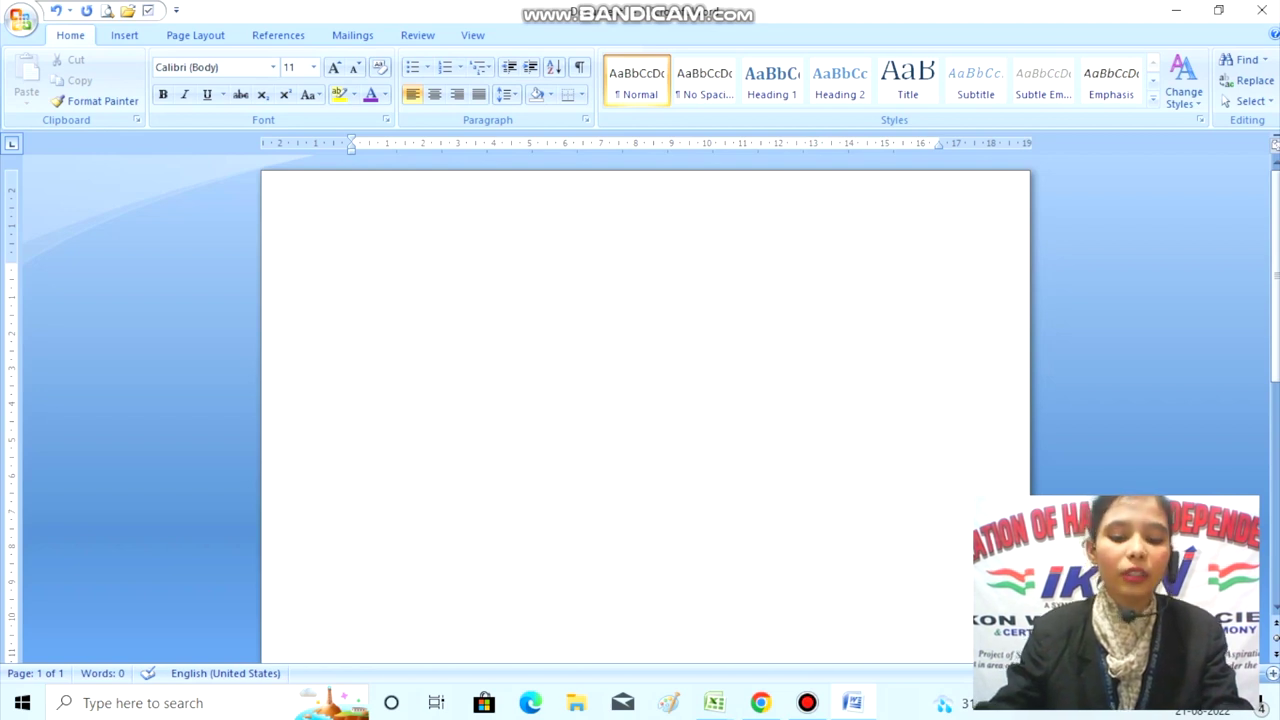
Step: Generate sample paragraphs in the empty document with =RAND()
{"action": "type", "text": "=RAND"}
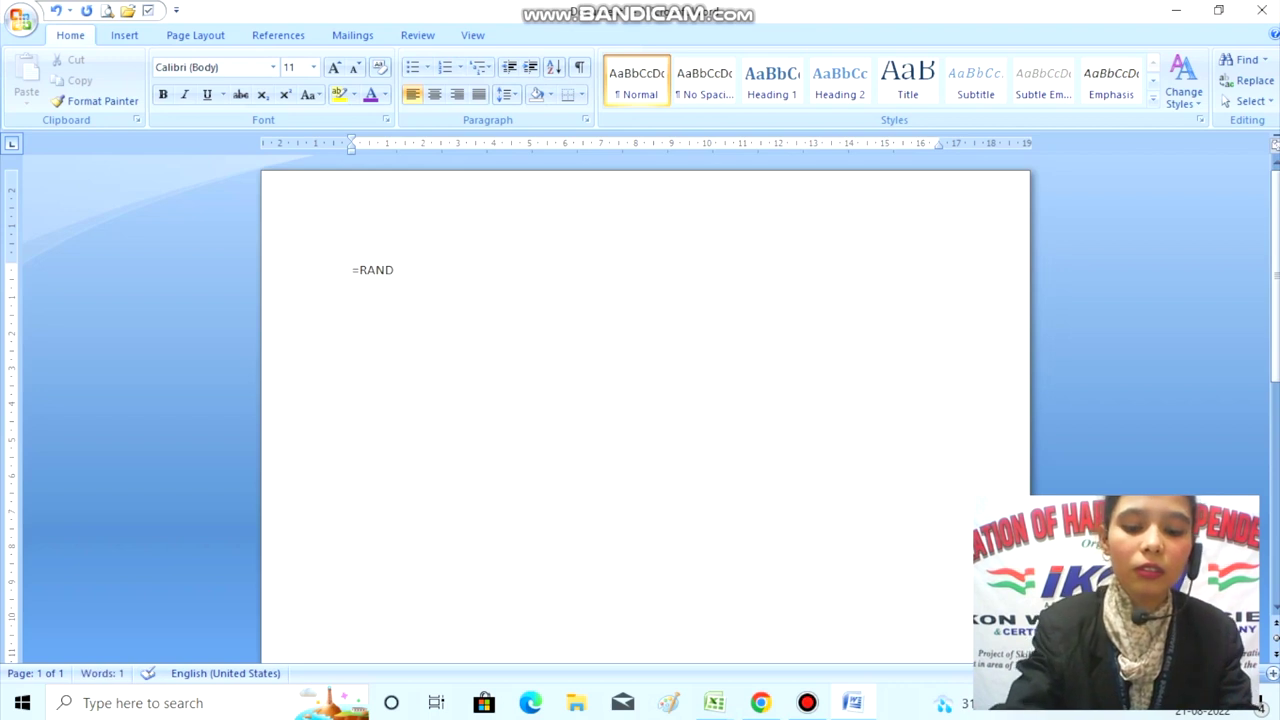
{"action": "type", "text": "()"}
{"action": "key", "text": "Return"}
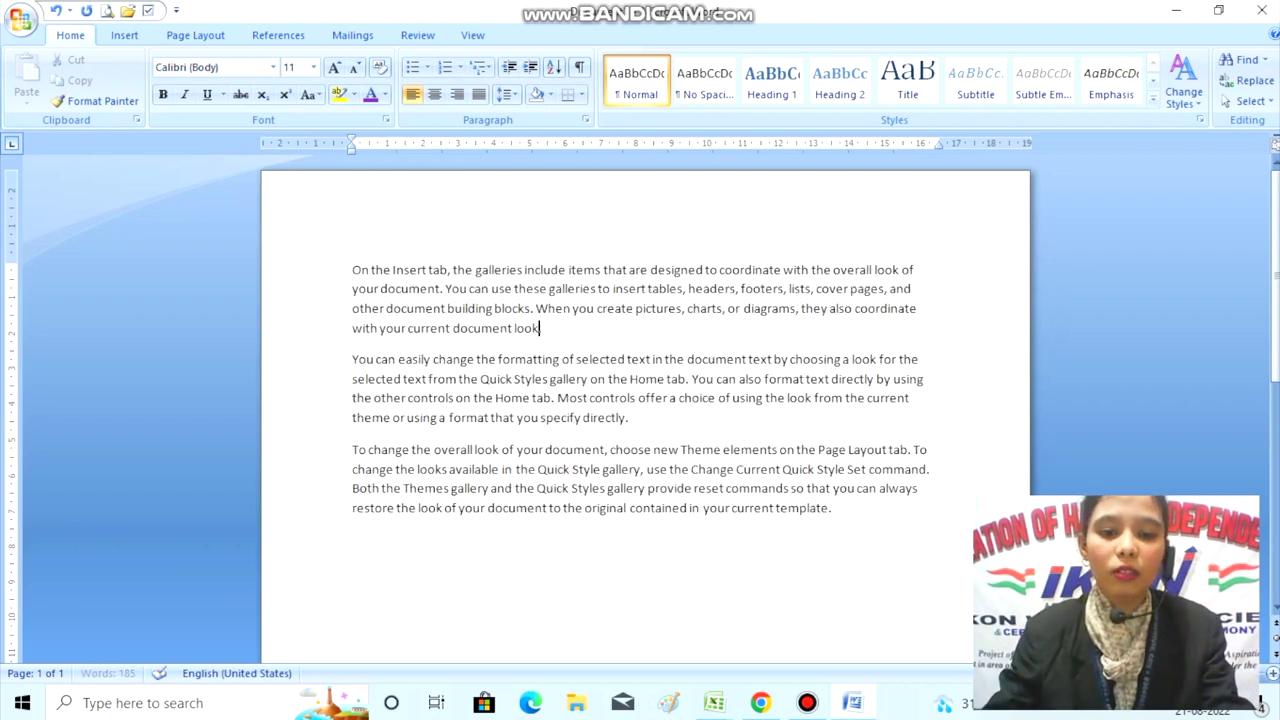
Step: Remove the full stop at the end of the first paragraph and insert an empty paragraph below it
{"action": "key", "text": "BackSpace"}
{"action": "key", "text": "Return"}
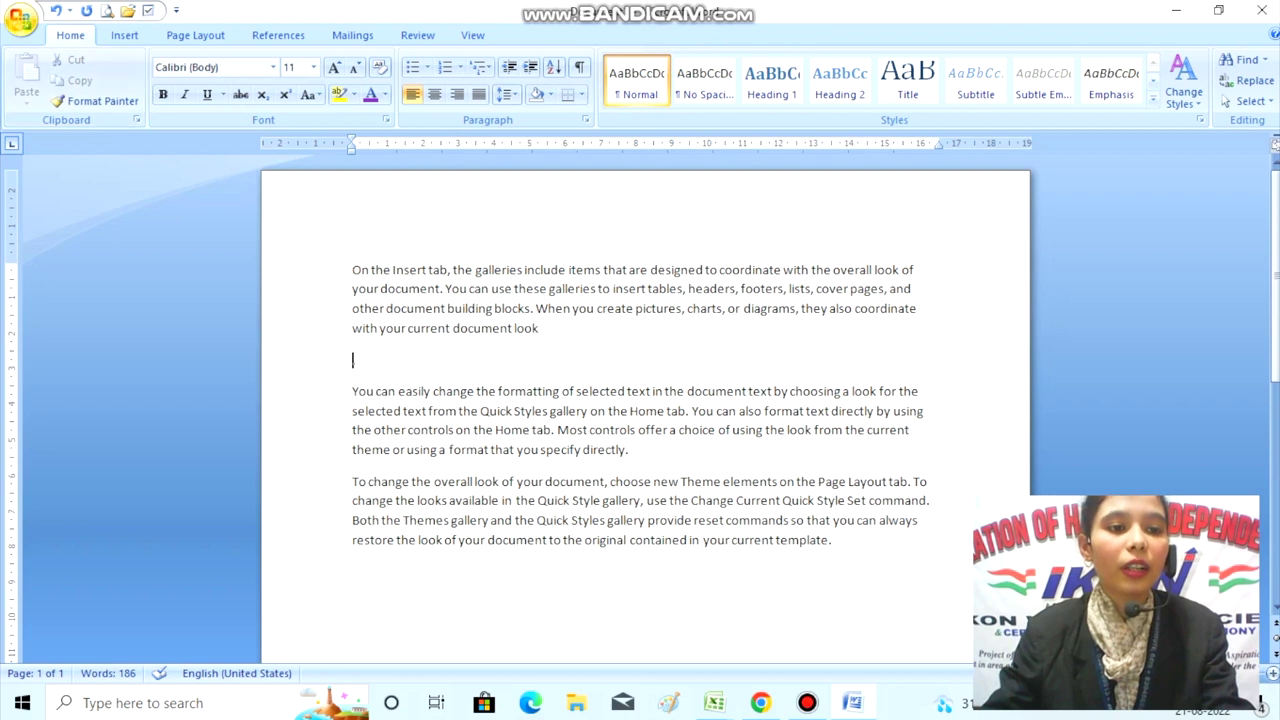
Step: Open the recent document "TCS IN TALLY ERP 9 - Copy" and copy "the sale of some specified" from its introduction
{"action": "left_click", "coordinate": [21, 19]}
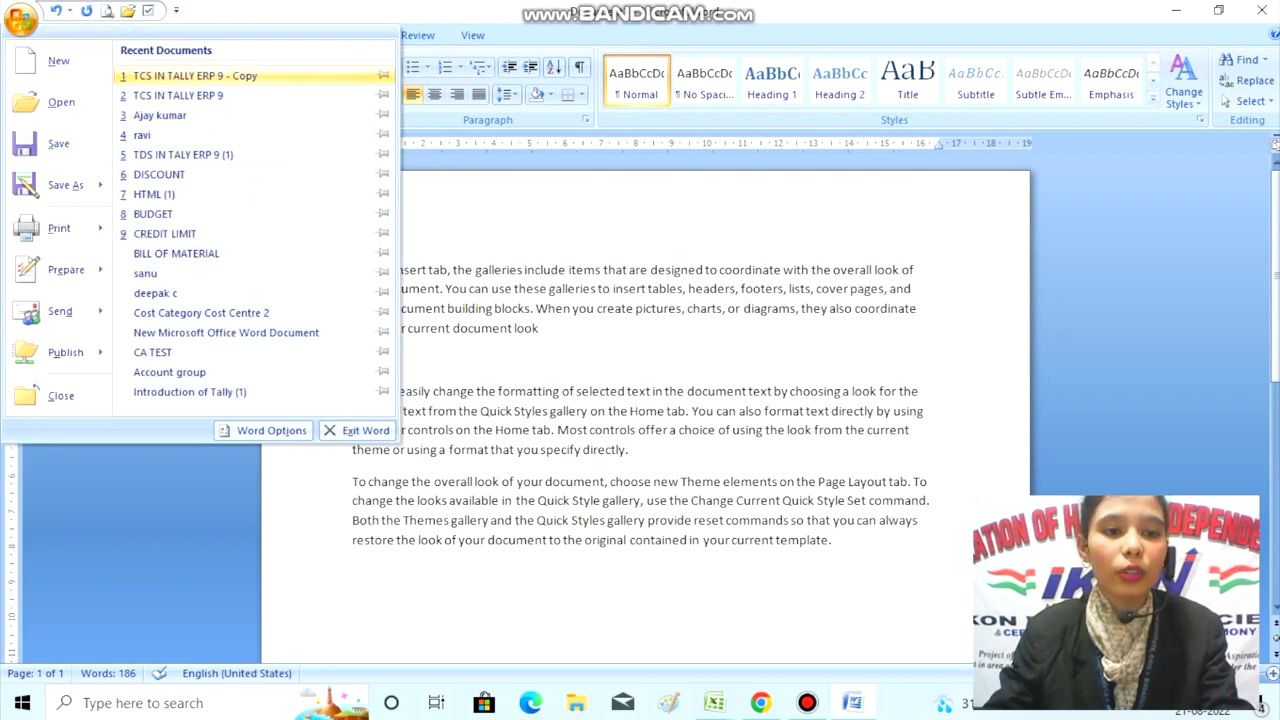
{"action": "left_click", "coordinate": [200, 75]}
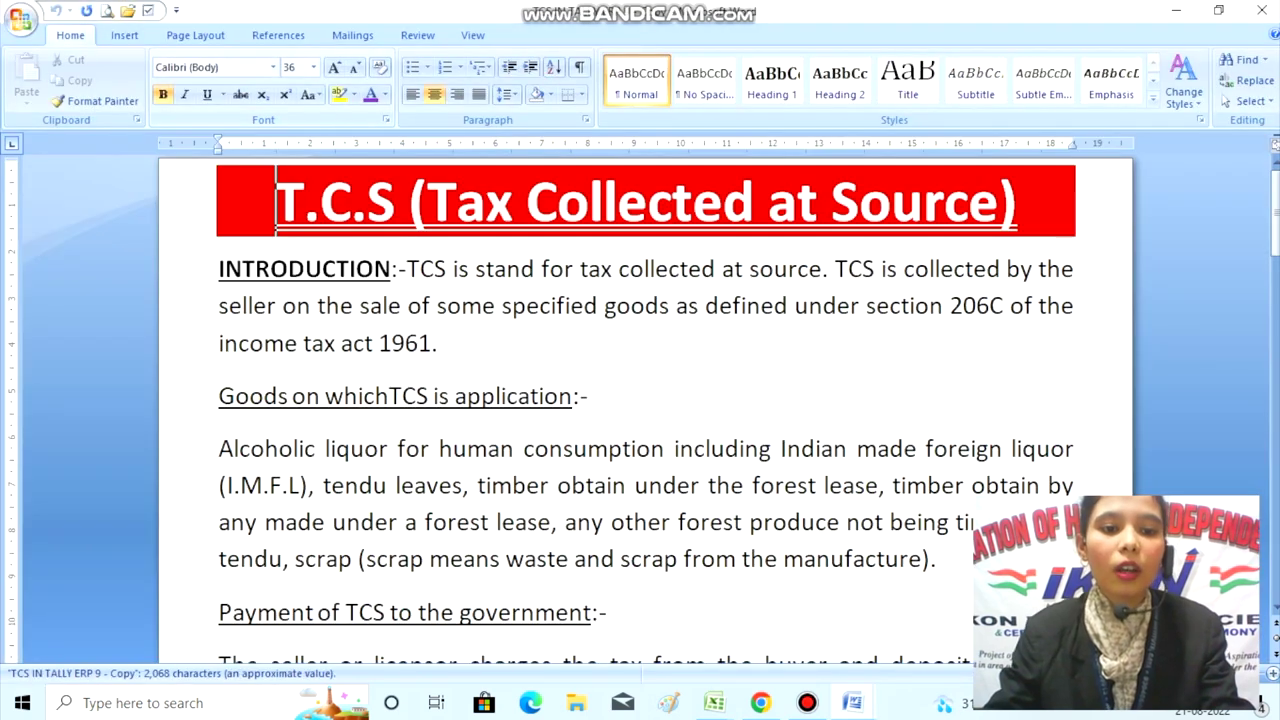
{"action": "left_click_drag", "start_coordinate": [317, 306], "coordinate": [604, 306]}
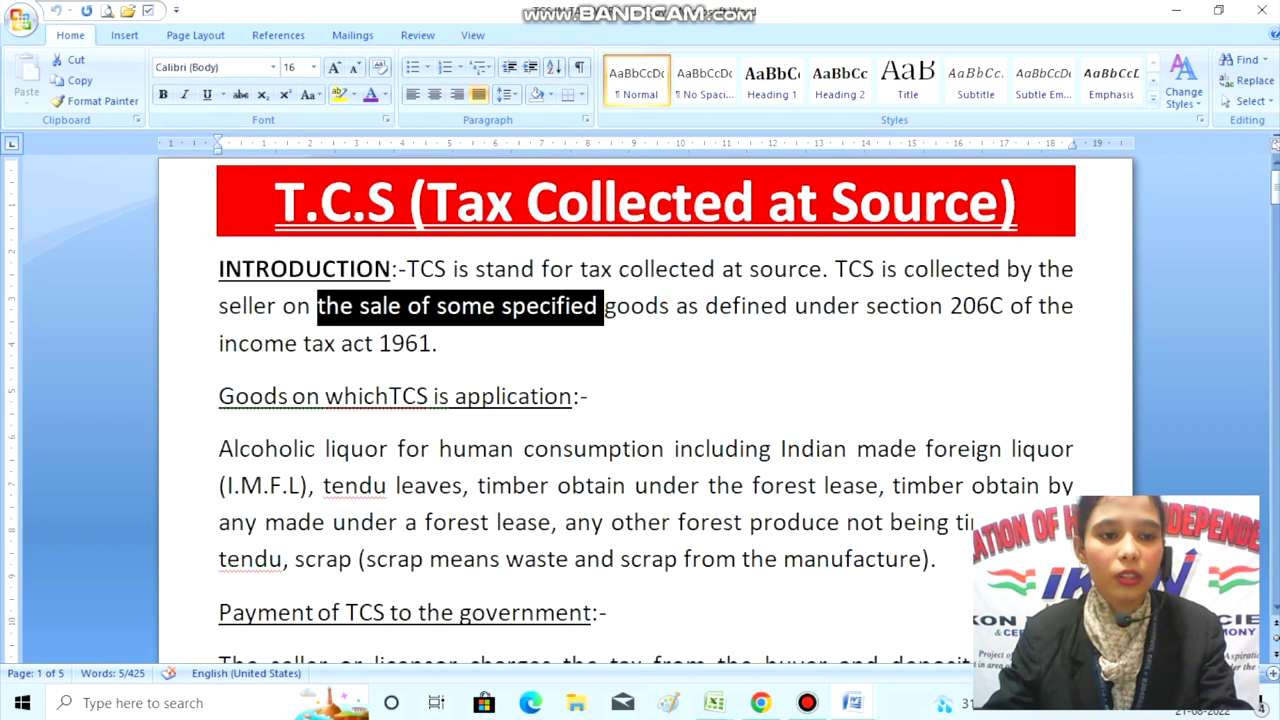
{"action": "left_click", "coordinate": [78, 80]}
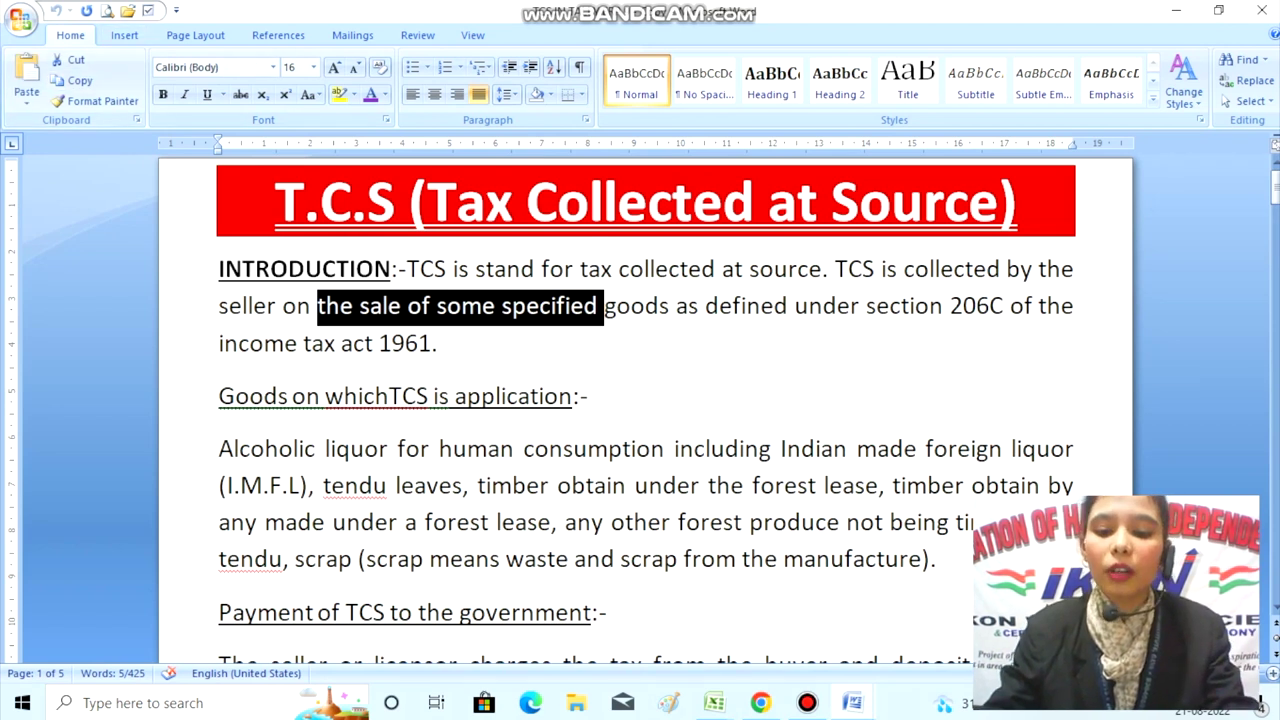
Step: Switch back to Document1 and paste the copied text as a hyperlink in the empty paragraph below the first one
{"action": "mouse_move", "coordinate": [852, 703]}
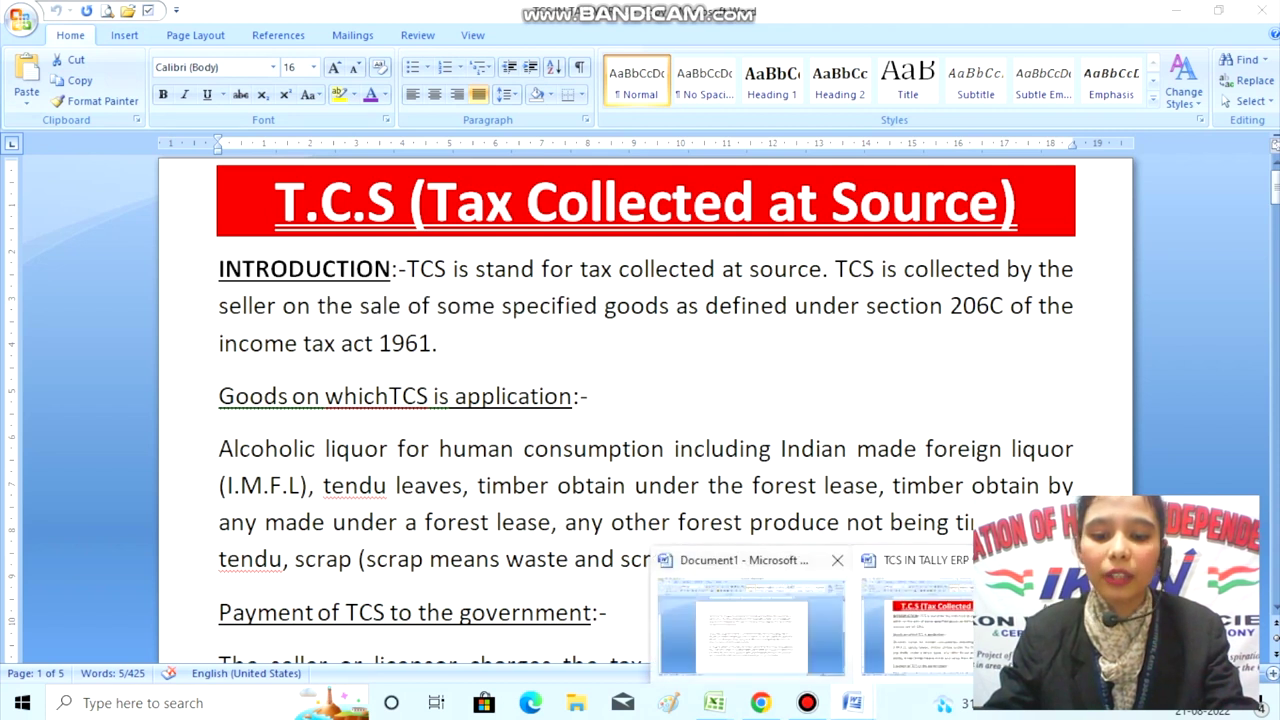
{"action": "left_click", "coordinate": [743, 640]}
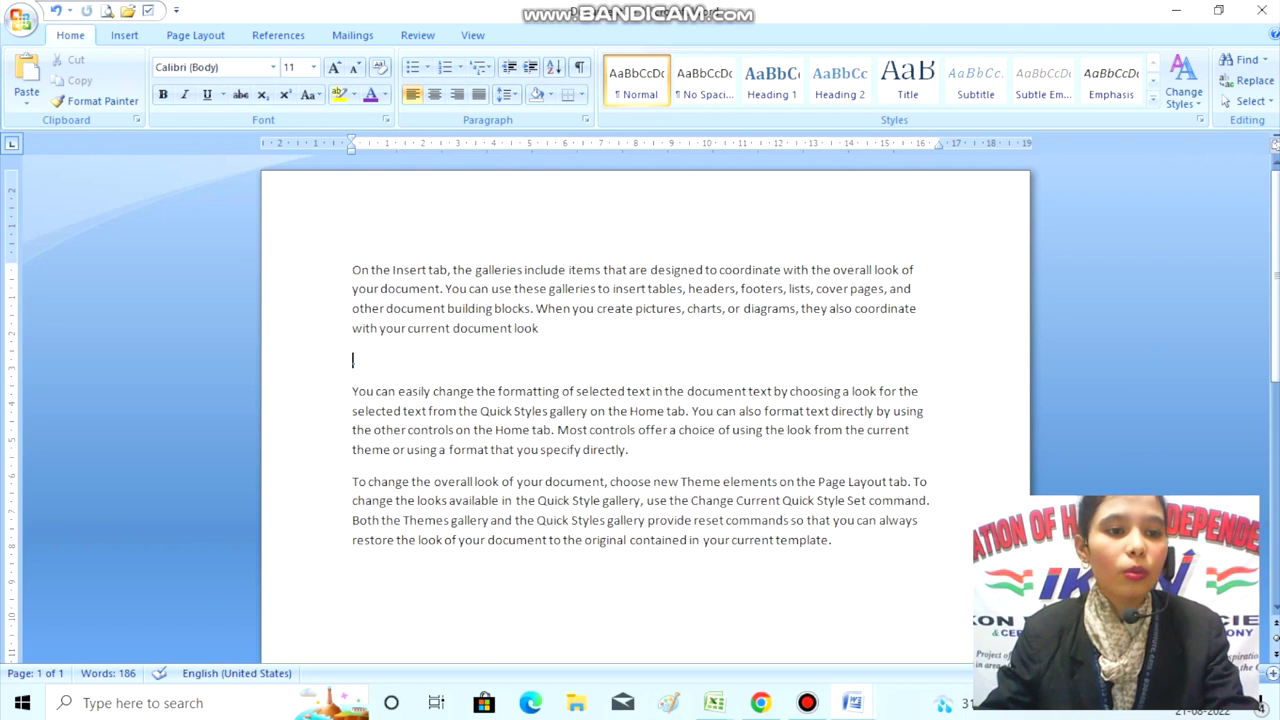
{"action": "left_click", "coordinate": [26, 96]}
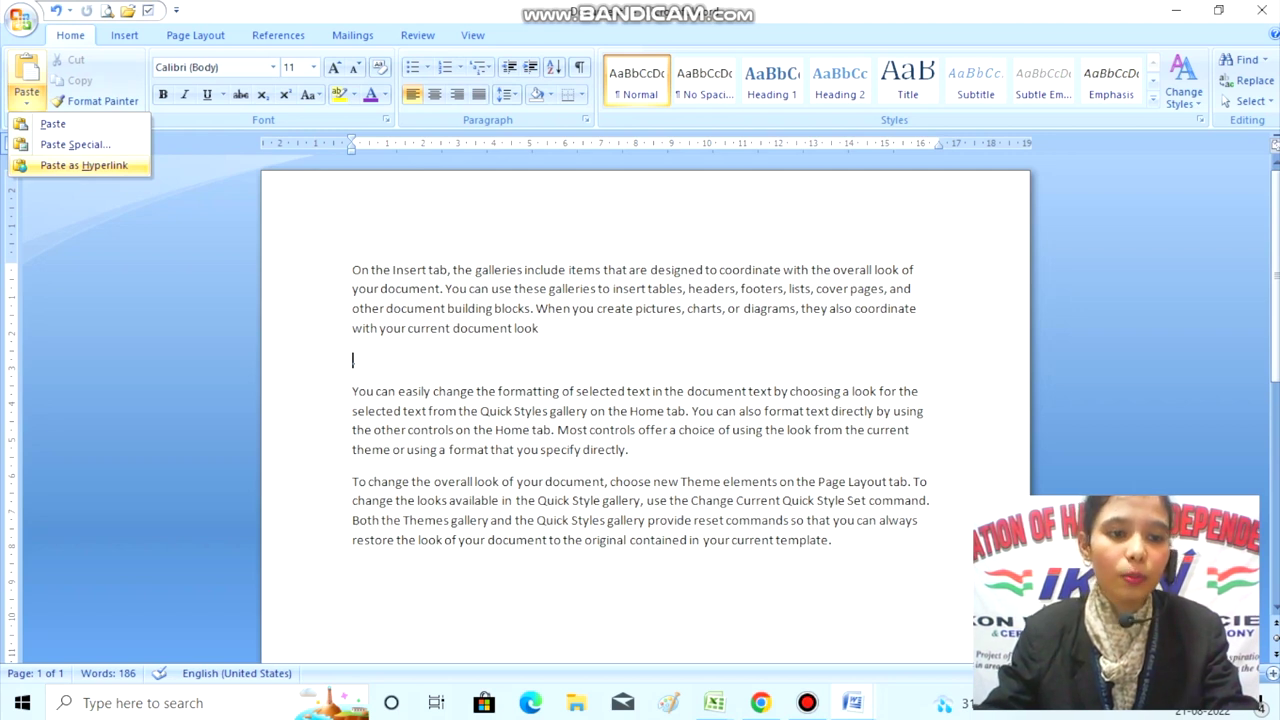
{"action": "left_click", "coordinate": [84, 165]}
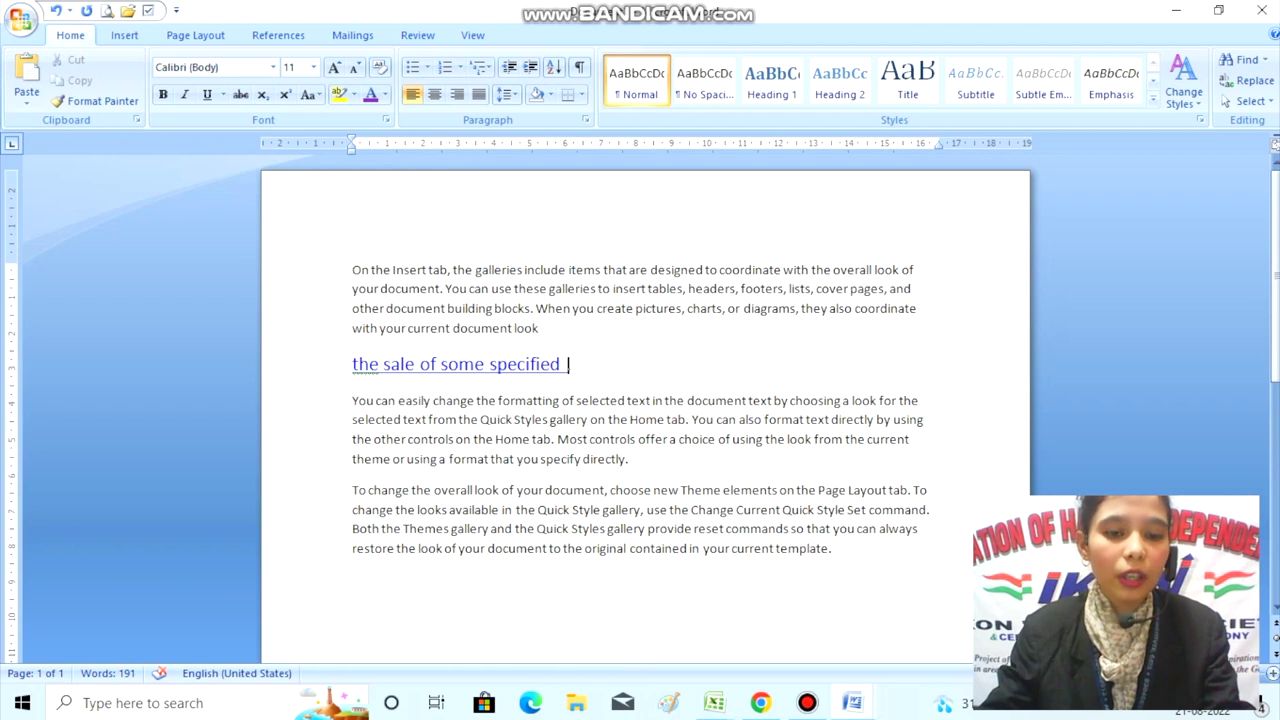
Step: Follow the pasted hyperlink to its source document, accepting the security notice
{"action": "left_click", "coordinate": [402, 366], "text": "ctrl"}
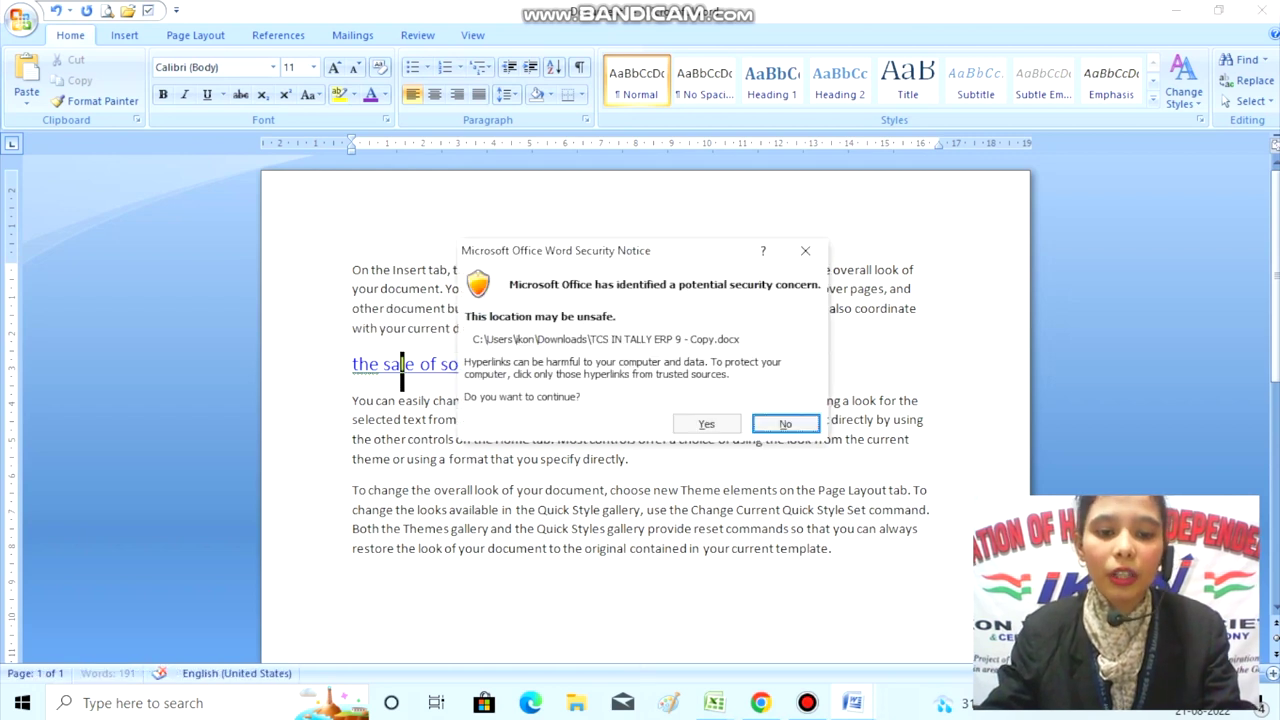
{"action": "key", "text": "Left"}
{"action": "key", "text": "Return"}
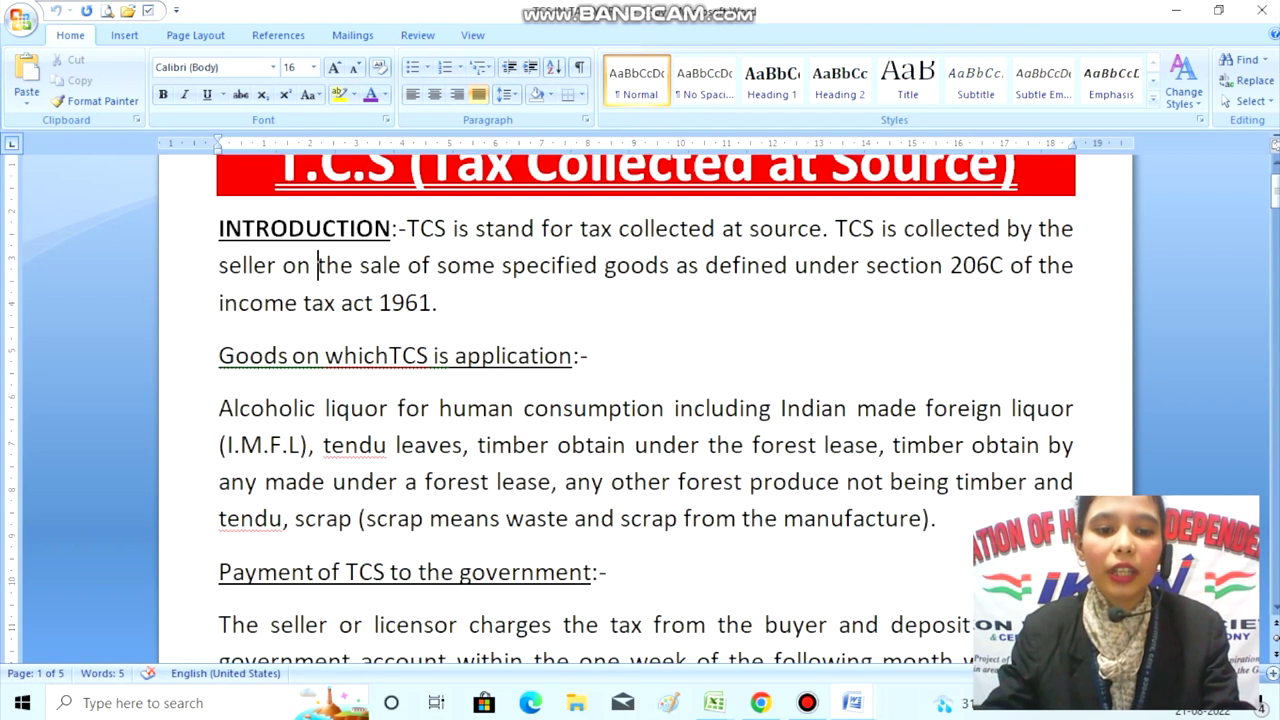